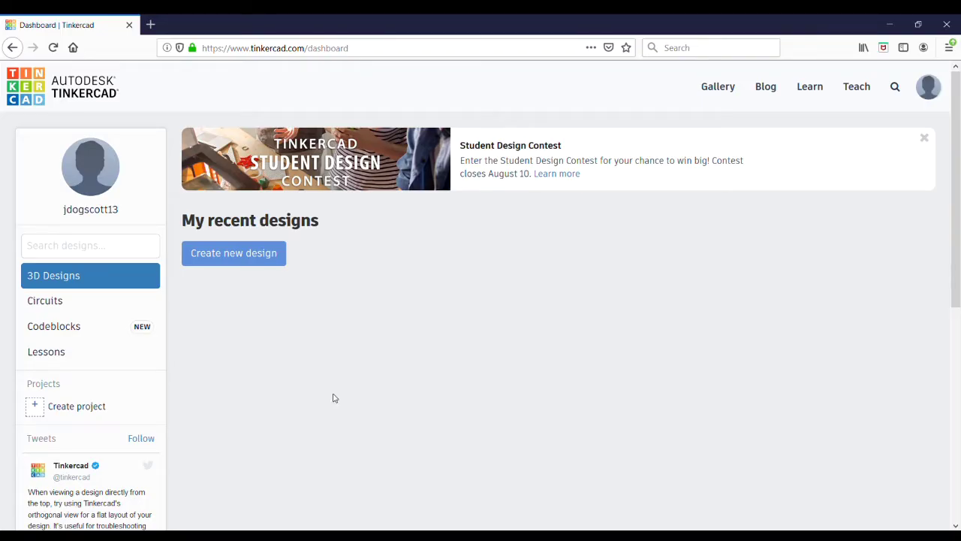
- Create a new 3D design and name it "lego brick"
click(230, 255)
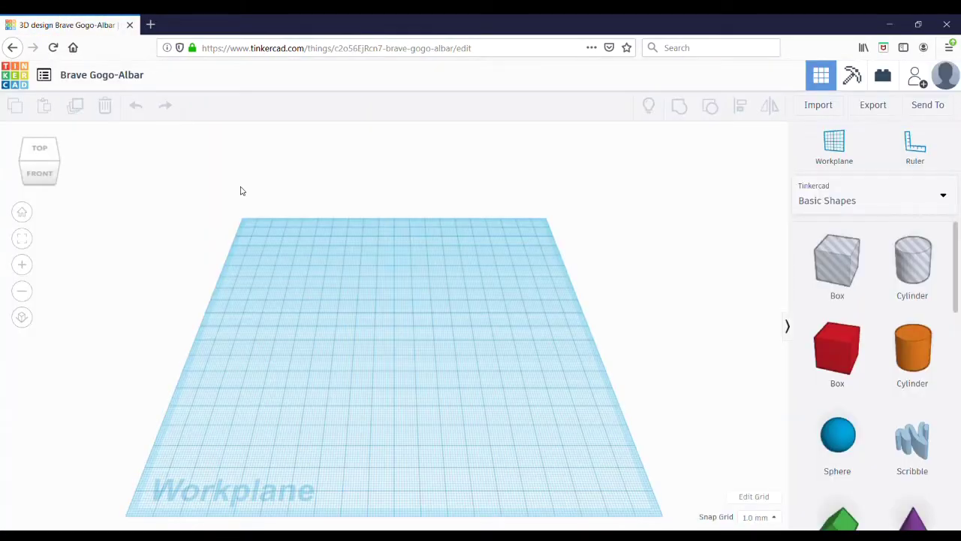
triple_click(134, 75)
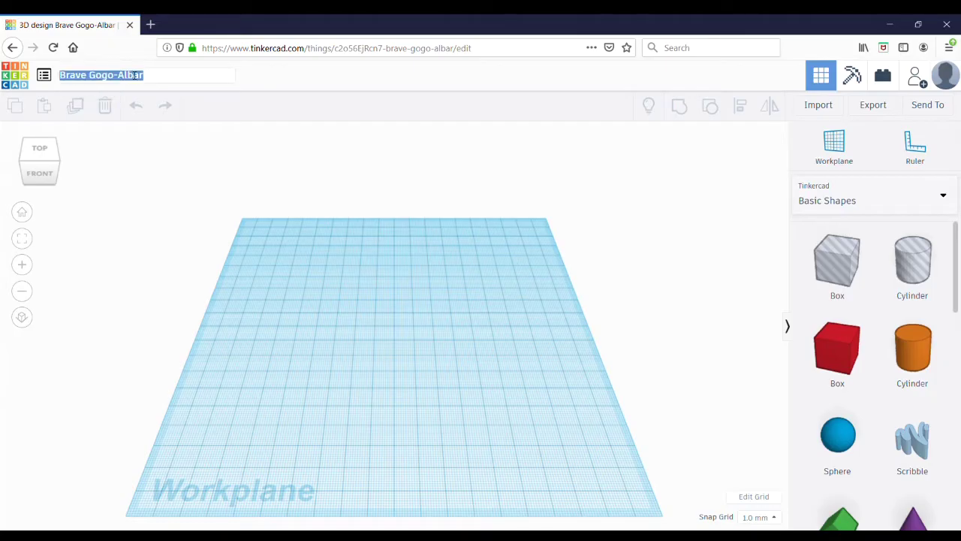
text(lego brick)
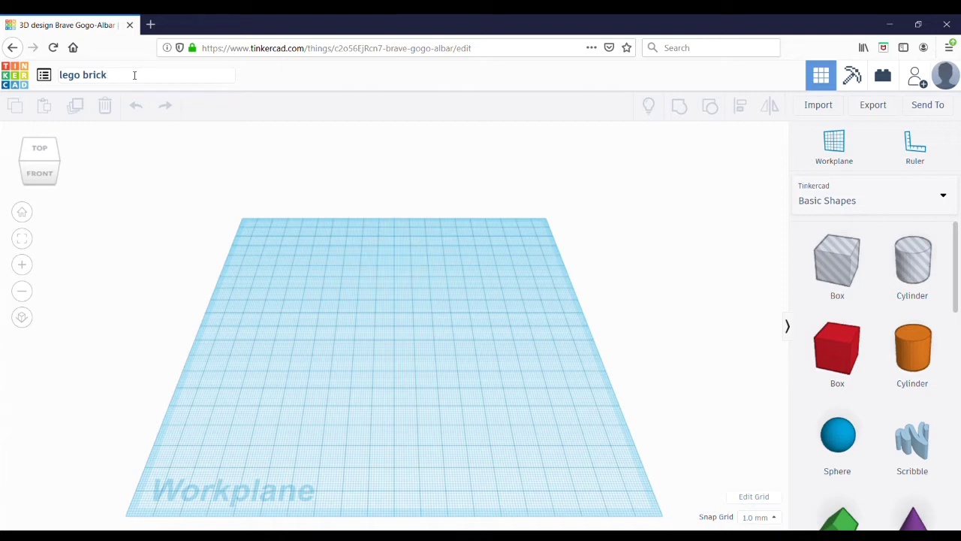
key(Return)
- Place a solid box near the middle of the workplane and size its base to 31.8 mm by 15 mm
drag(818, 368, 404, 339)
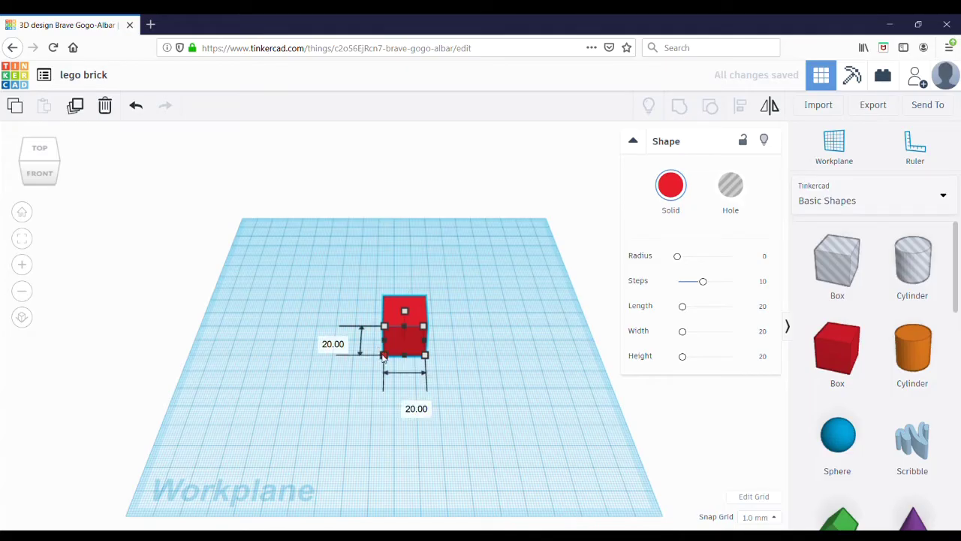
click(320, 341)
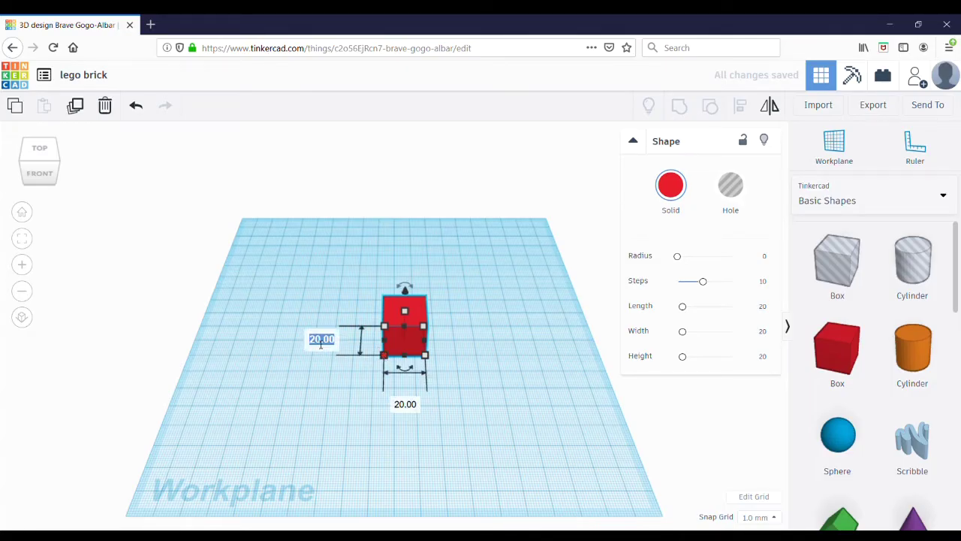
text(31.8)
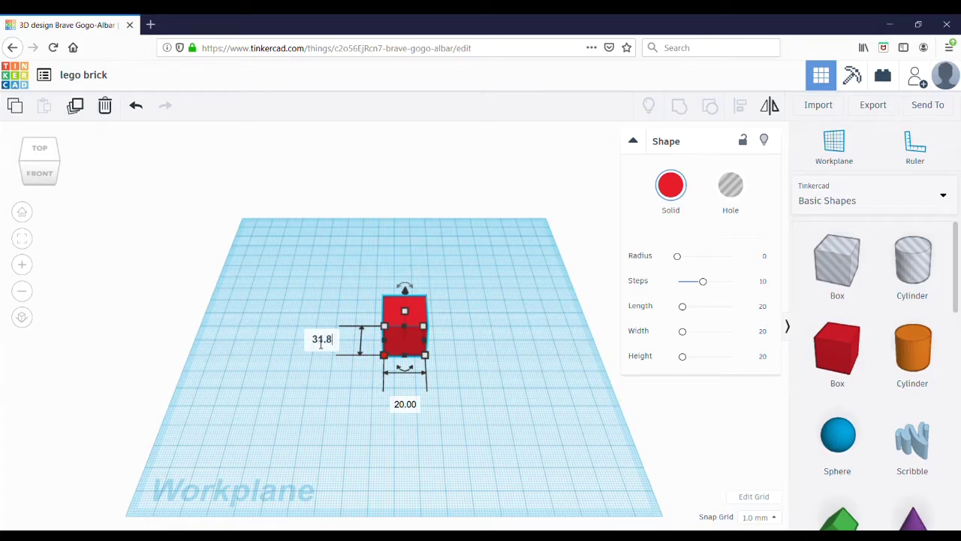
key(Return)
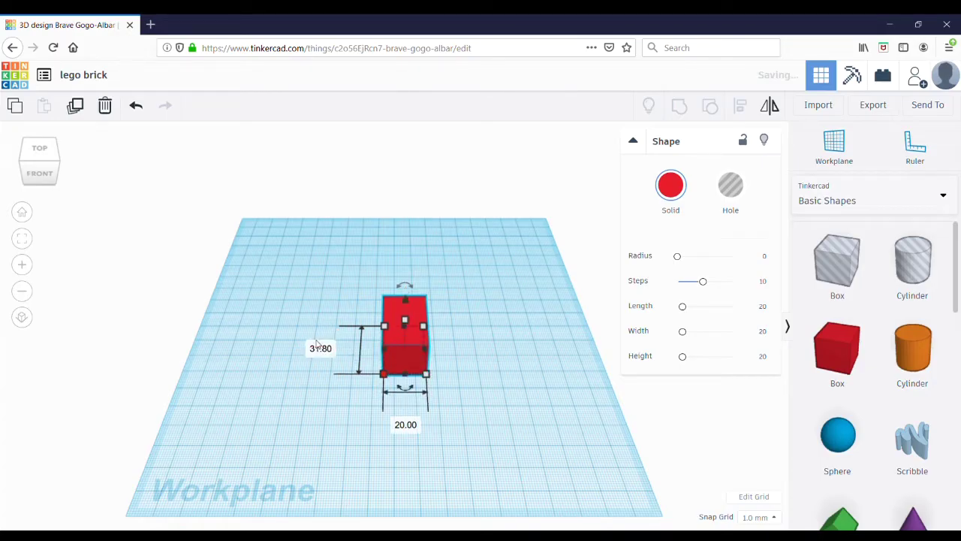
click(404, 425)
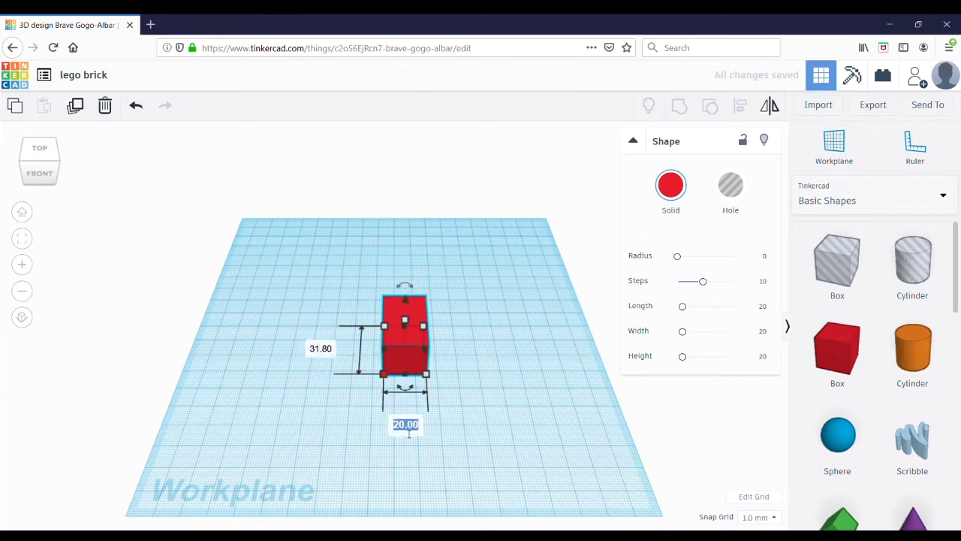
text(15.)
key(Return)
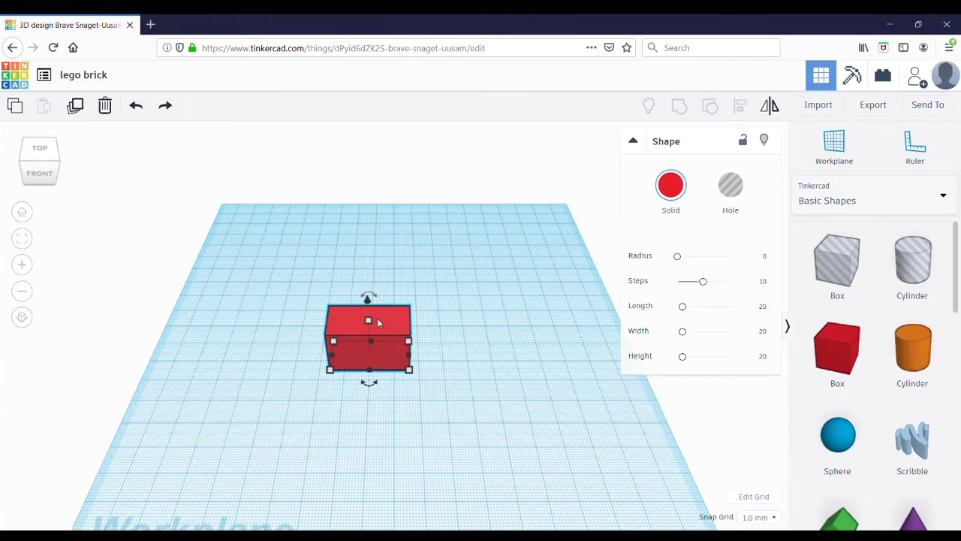
- Set the red box's height to 9.8 mm
mouse_move(368, 321)
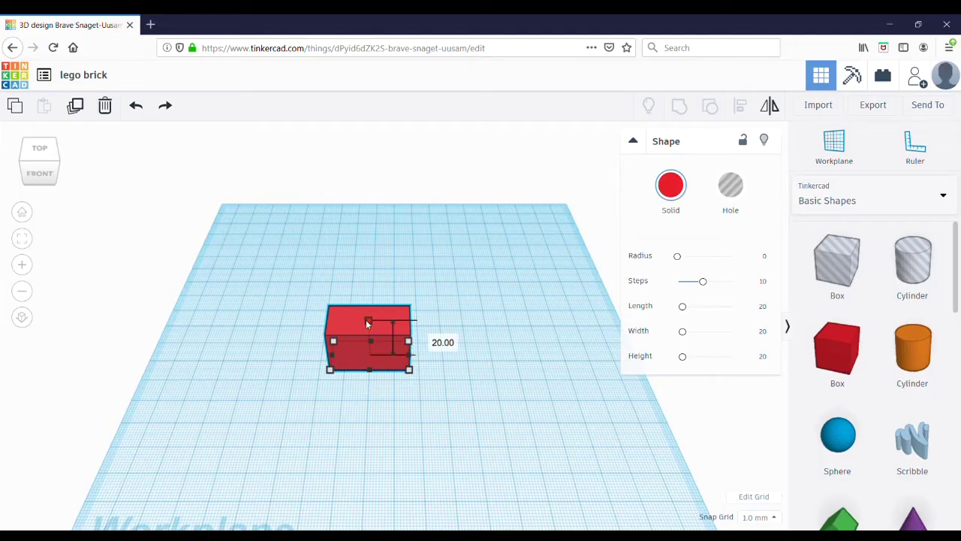
click(431, 338)
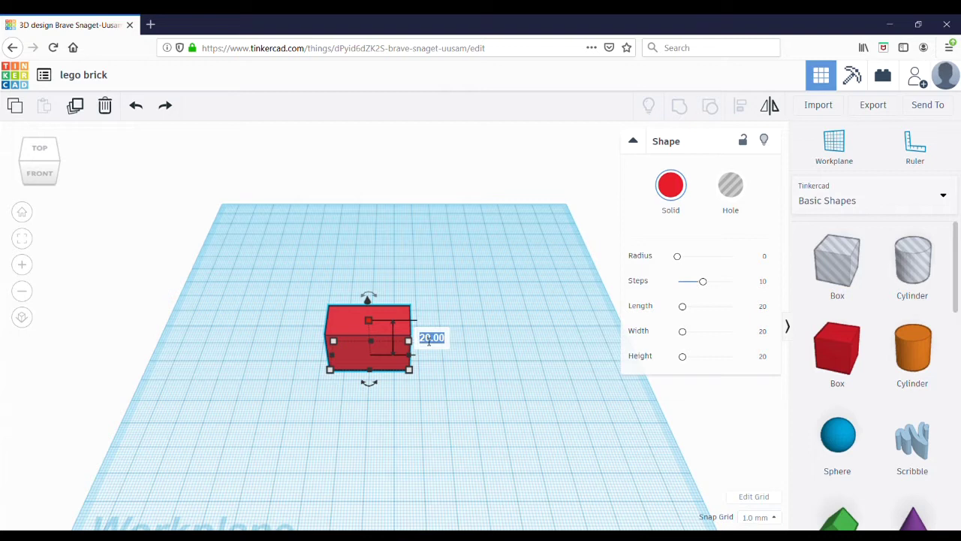
key(BackSpace)
text(9.8)
key(Return)
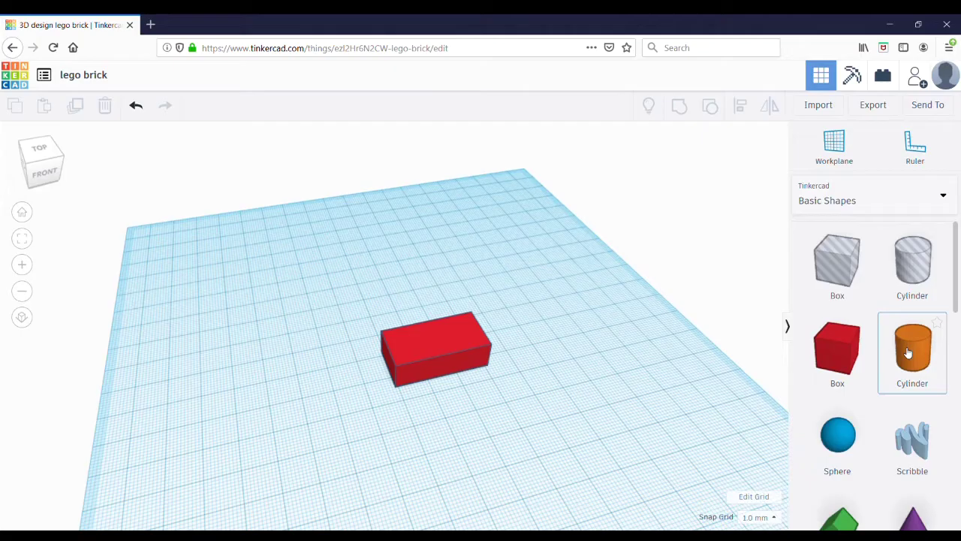
- Place a solid cylinder beside the red box and set its base to 4.84 mm by 4.84 mm
drag(908, 353, 400, 377)
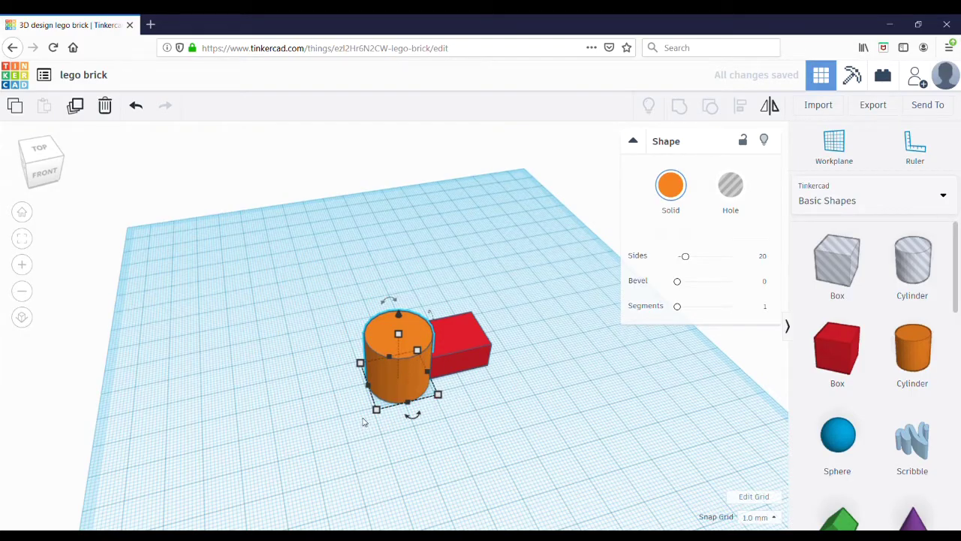
mouse_move(439, 397)
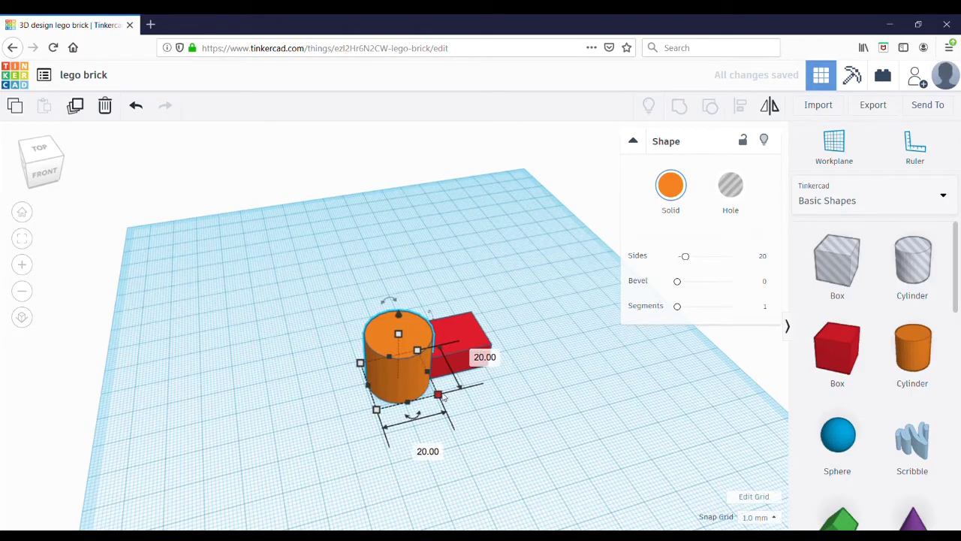
click(484, 357)
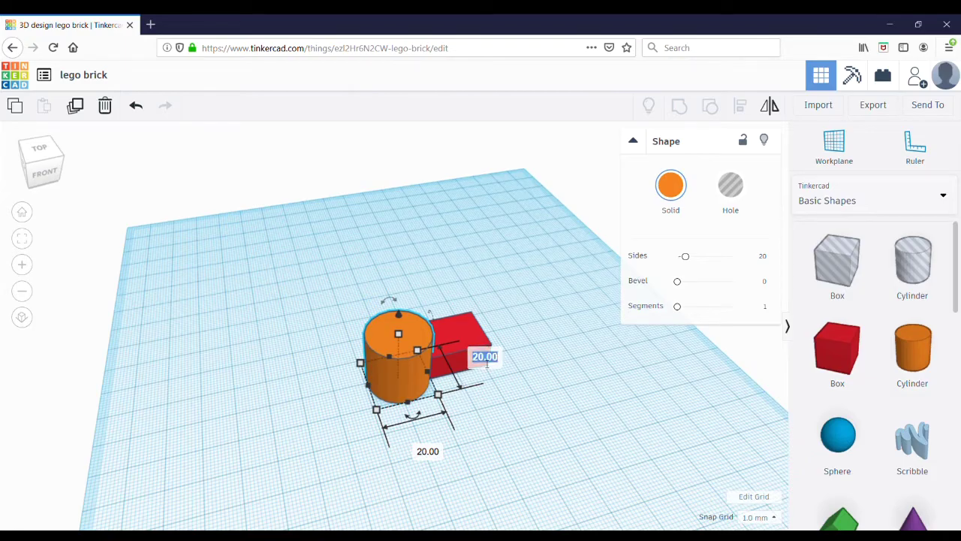
text(4.84)
key(Return)
click(412, 413)
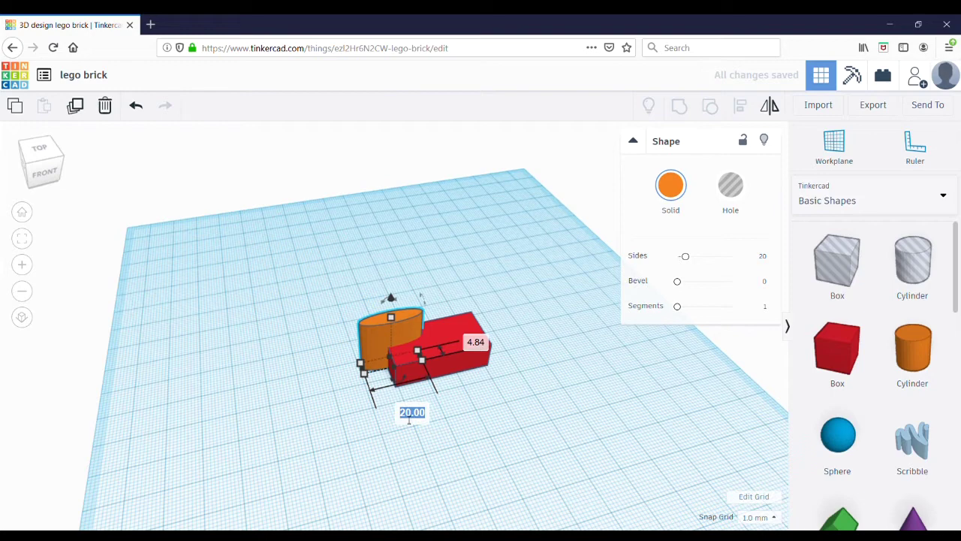
text(4.84)
key(Return)
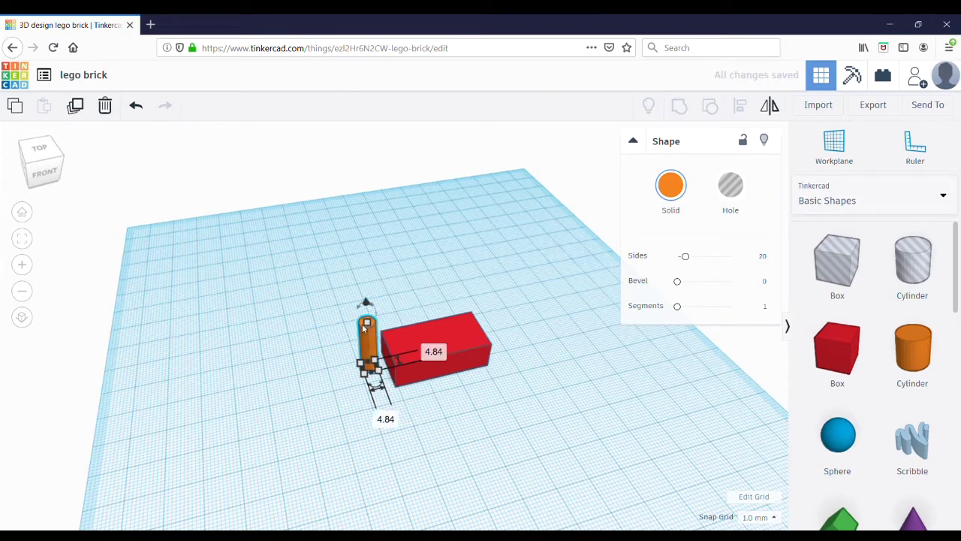
- Set the orange cylinder's height to 1.8 mm and its number of sides to 64
mouse_move(369, 324)
click(433, 345)
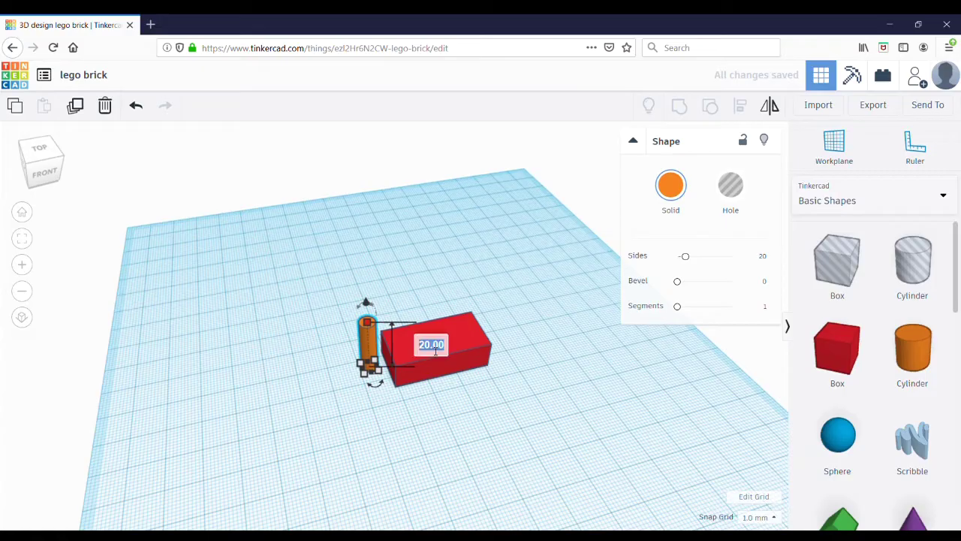
text(1.8)
key(Return)
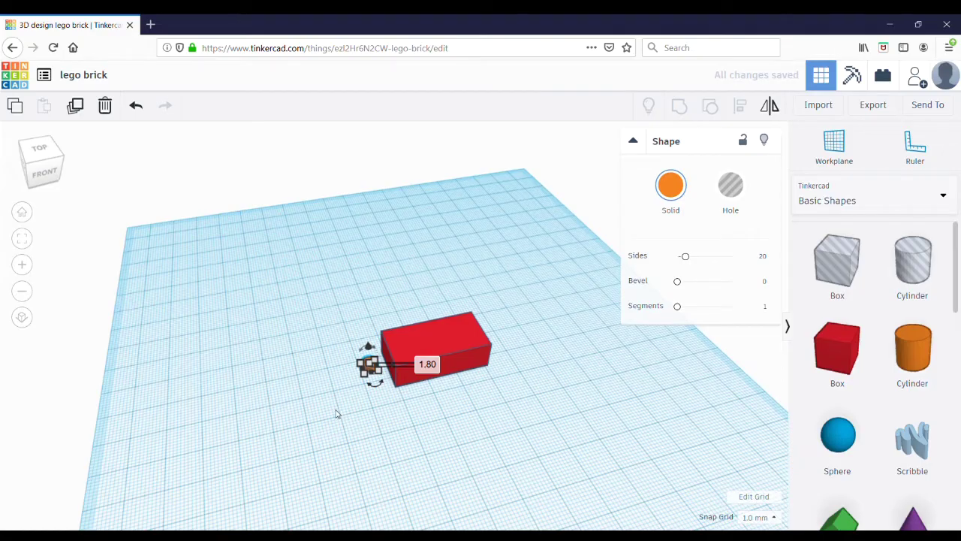
scroll(337, 414, up, 2)
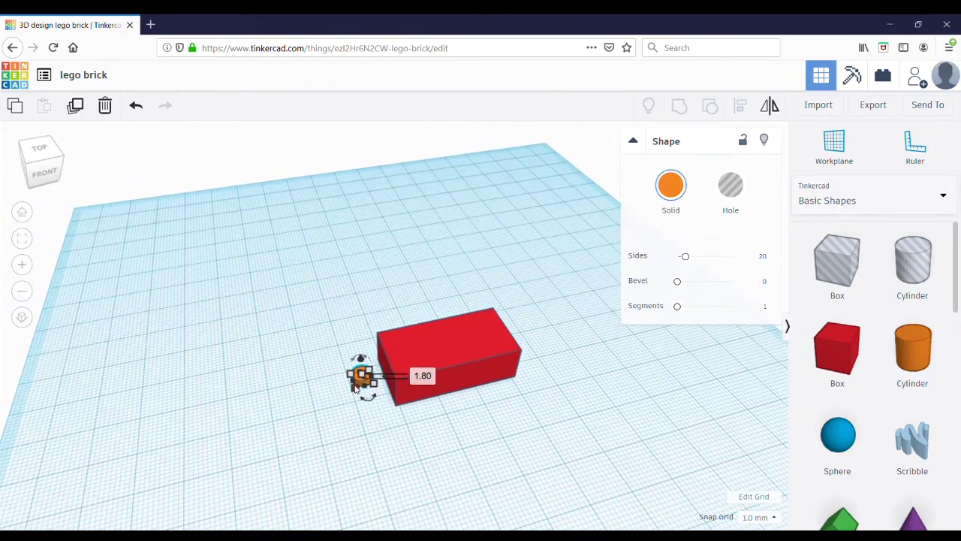
scroll(356, 388, up, 3)
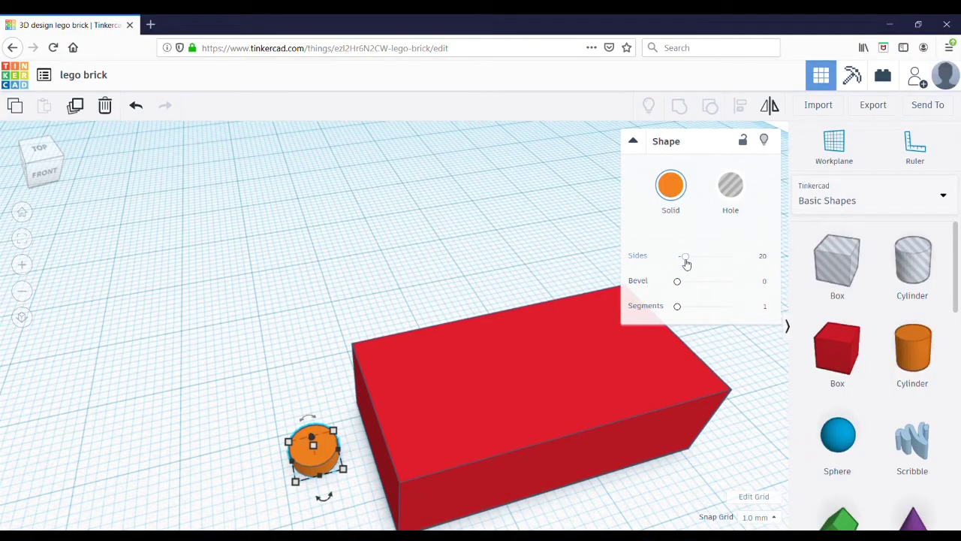
drag(684, 256, 731, 256)
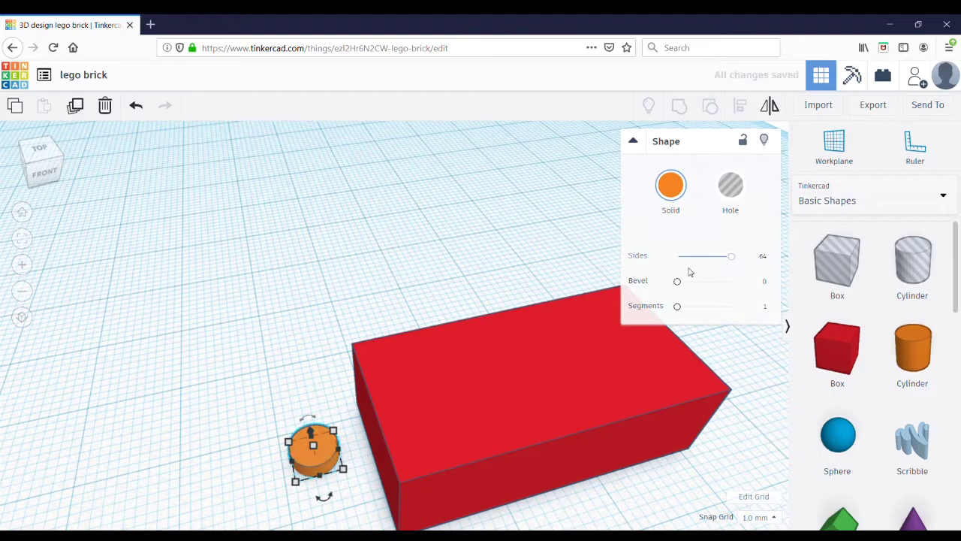
- Shift the cylinder closer to the red box's short side and raise it 9.6 mm above the workplane
drag(301, 437, 327, 429)
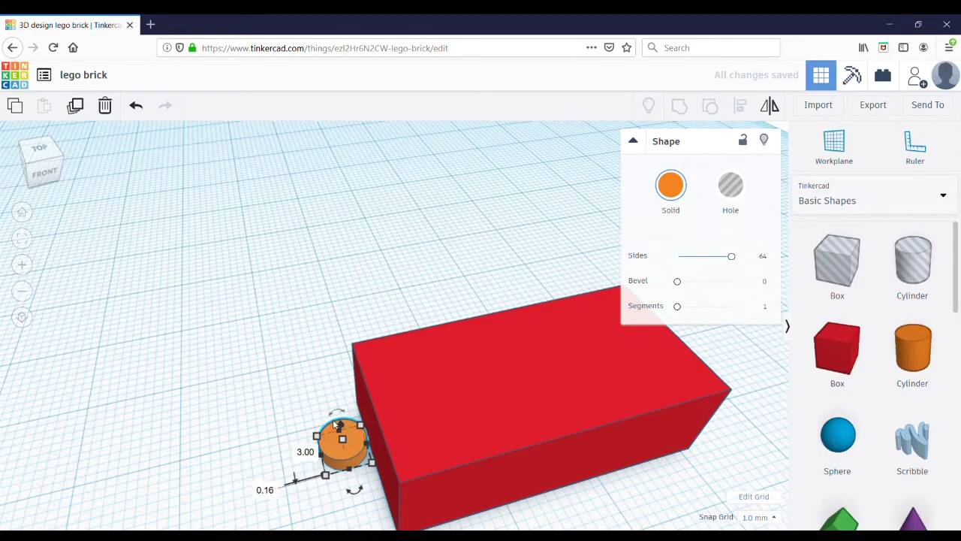
right_drag(223, 365, 242, 346)
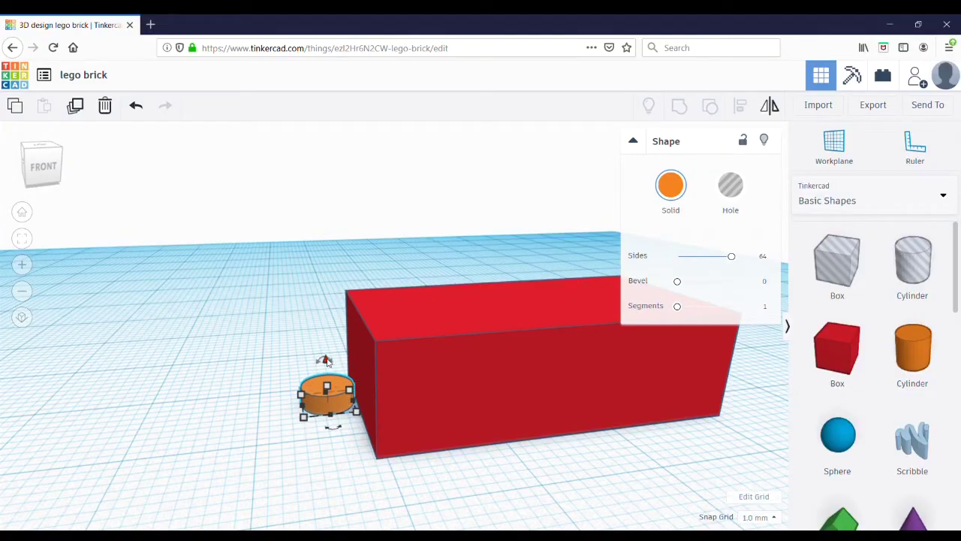
drag(327, 361, 321, 275)
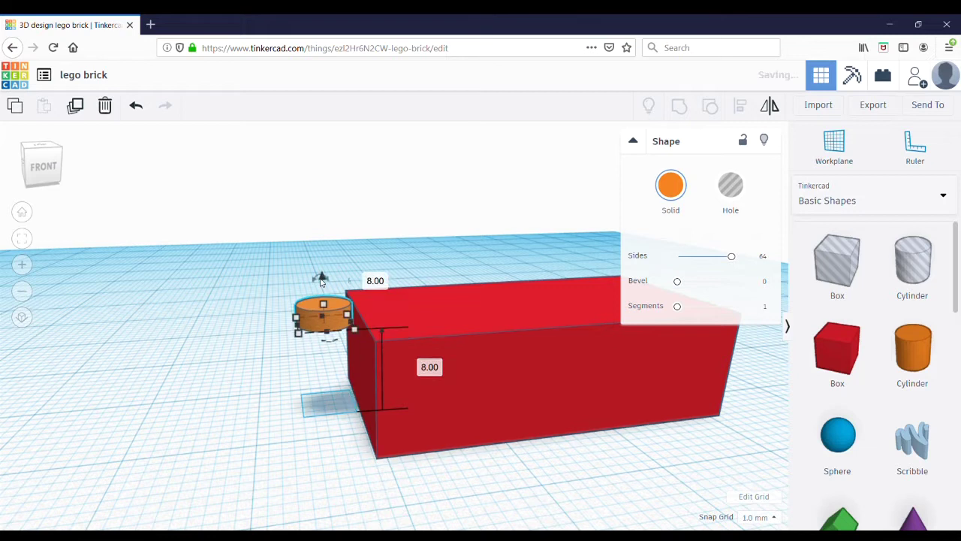
click(433, 368)
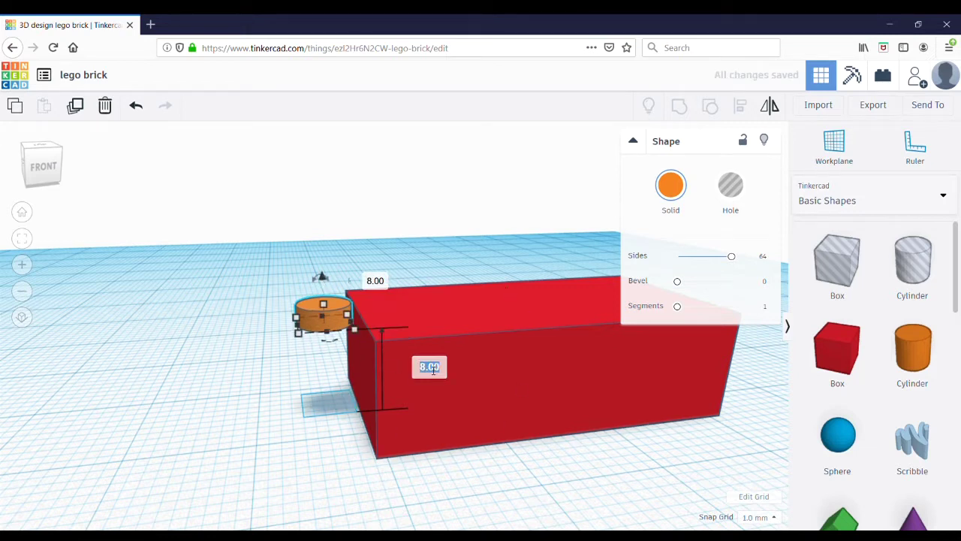
text(9.6)
key(Return)
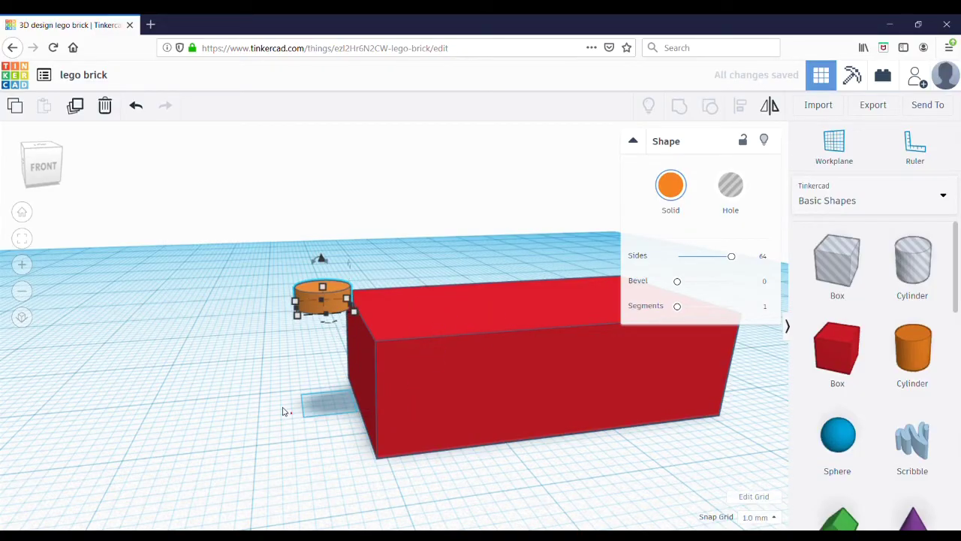
- Place the ruler's origin at the red box's front-left bottom corner
right_drag(275, 386, 436, 477)
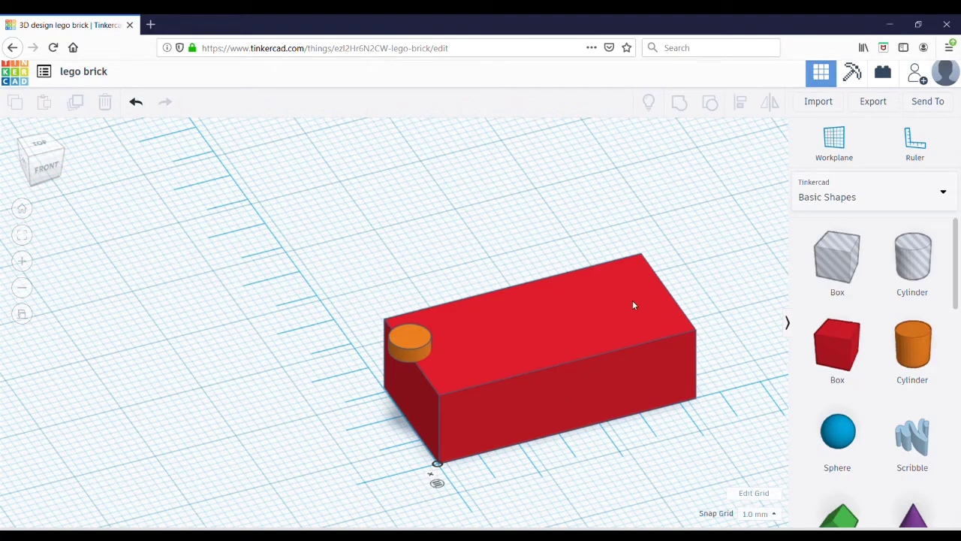
click(914, 143)
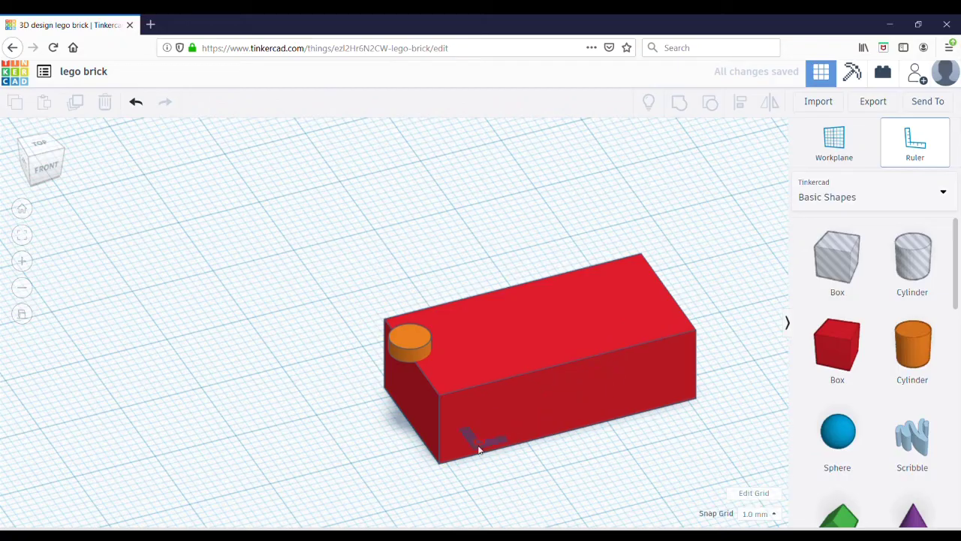
click(438, 464)
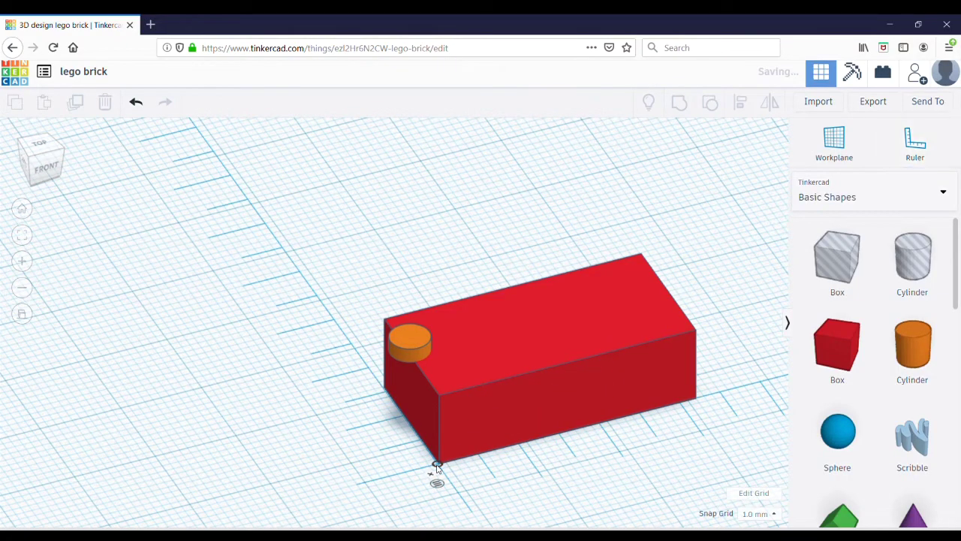
- Position the orange cylinder 3.9 mm from the ruler origin in both horizontal directions
click(405, 346)
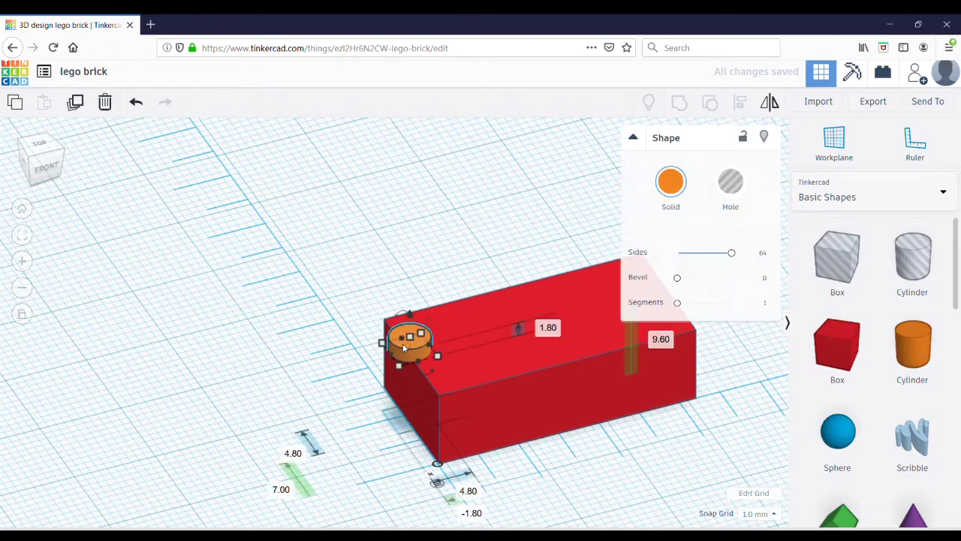
click(282, 491)
text(7.9)
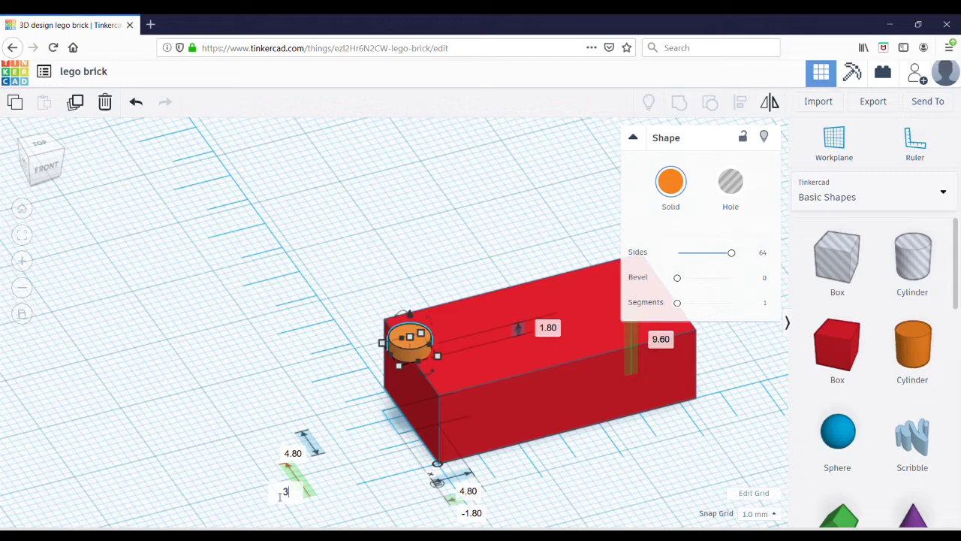
key(Return)
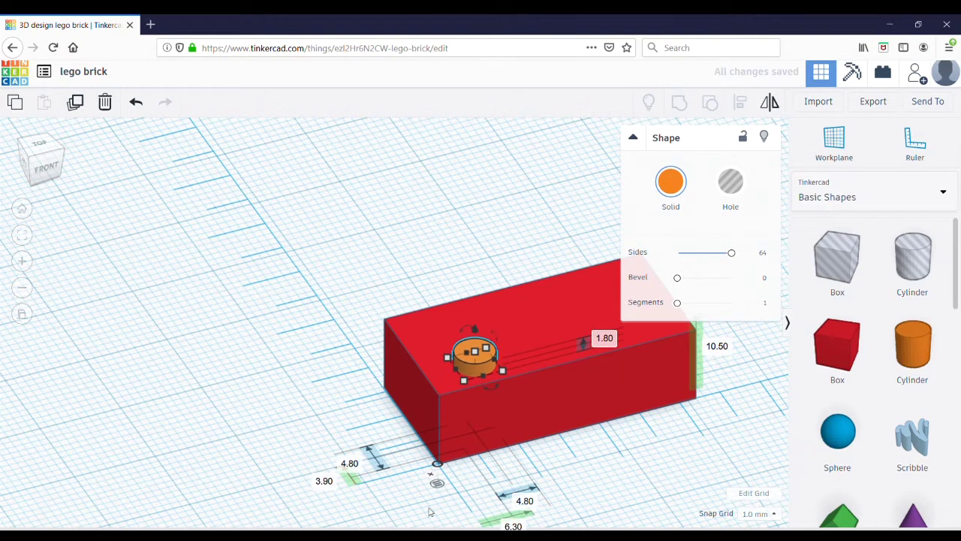
click(512, 526)
text(3.9)
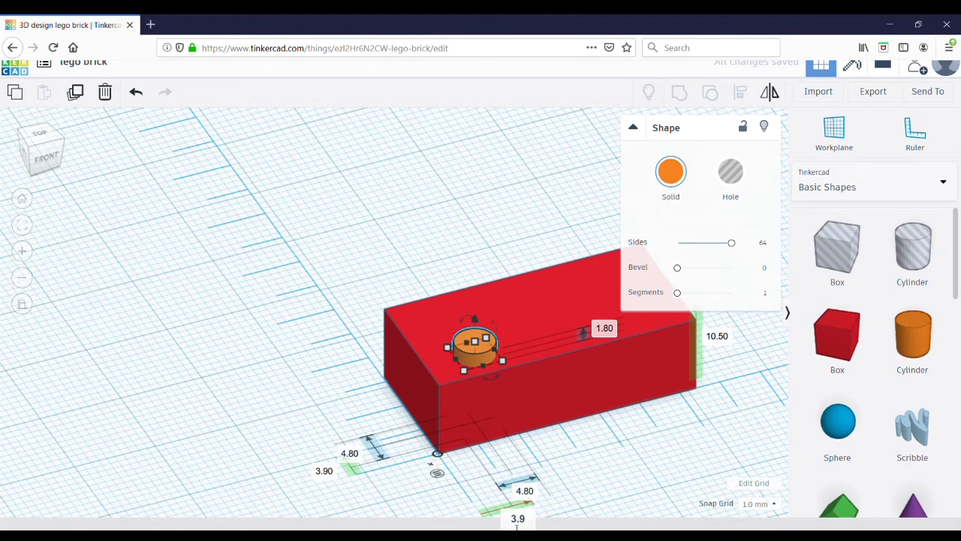
key(Return)
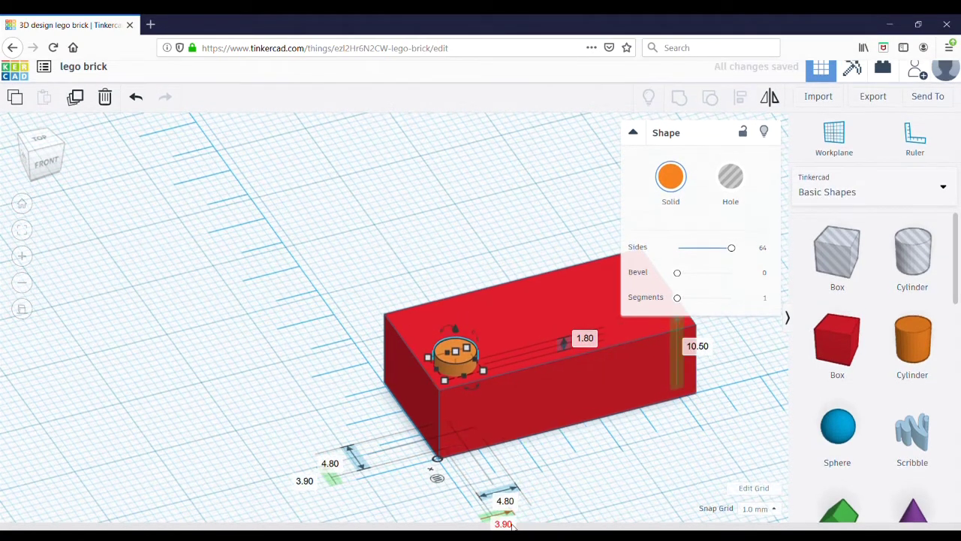
- Remove the ruler and duplicate the orange cylinder, moving the copy about 8.5 mm along the red box's long side
click(224, 369)
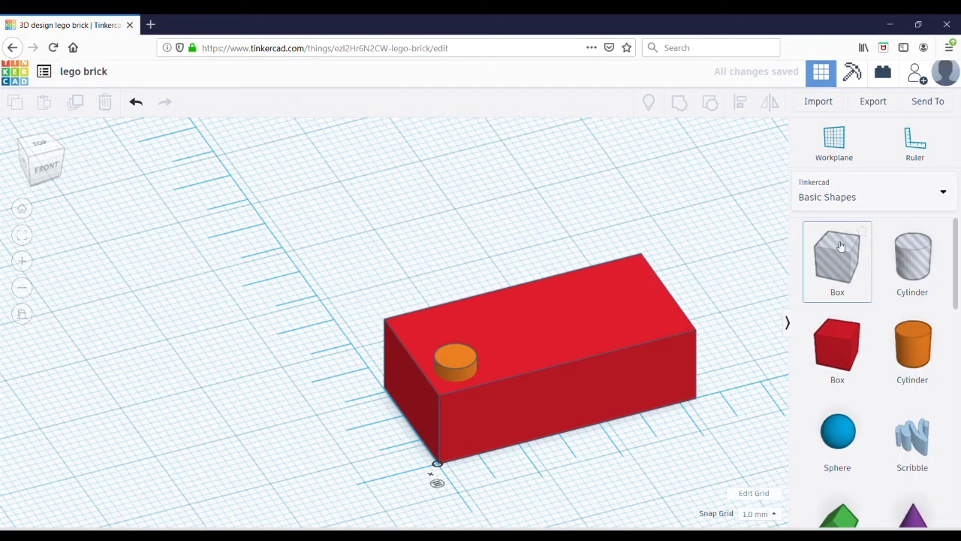
click(910, 144)
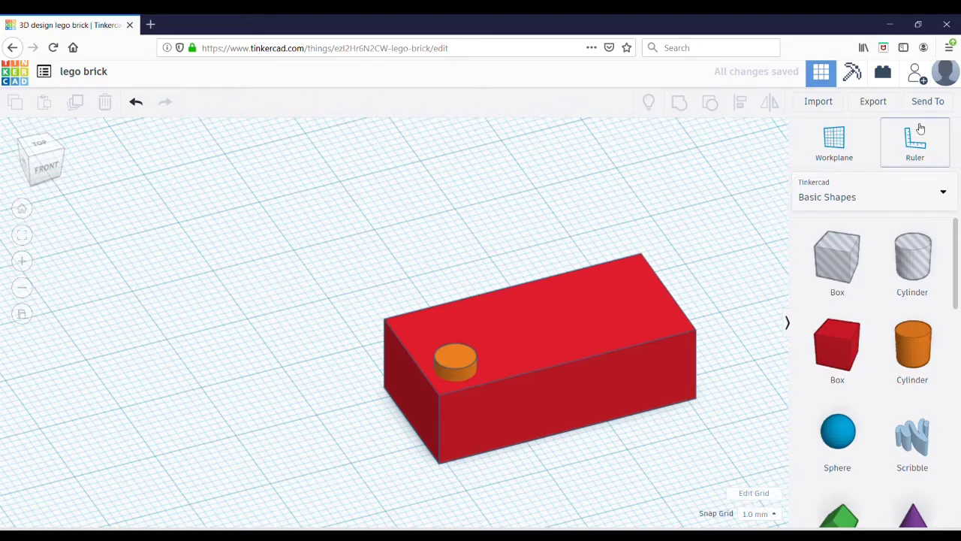
click(451, 360)
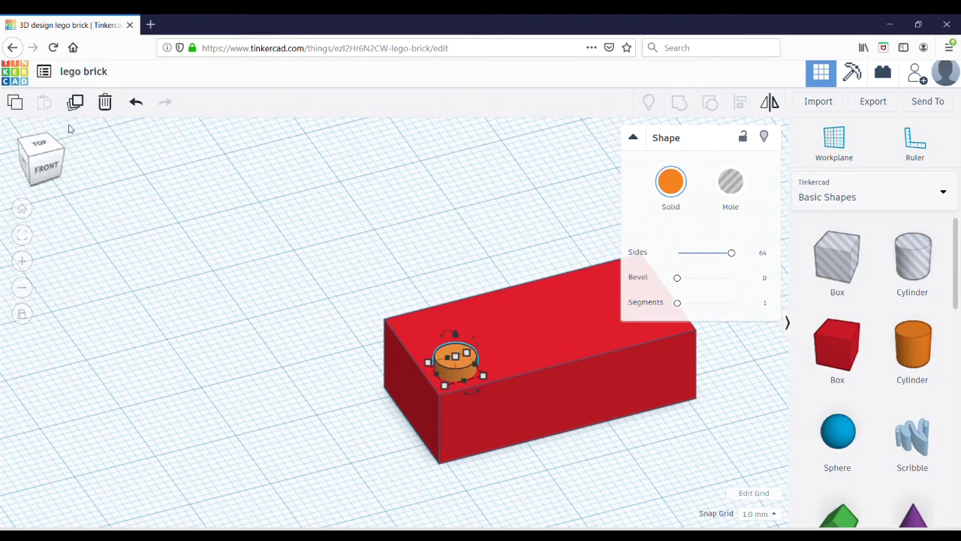
click(79, 102)
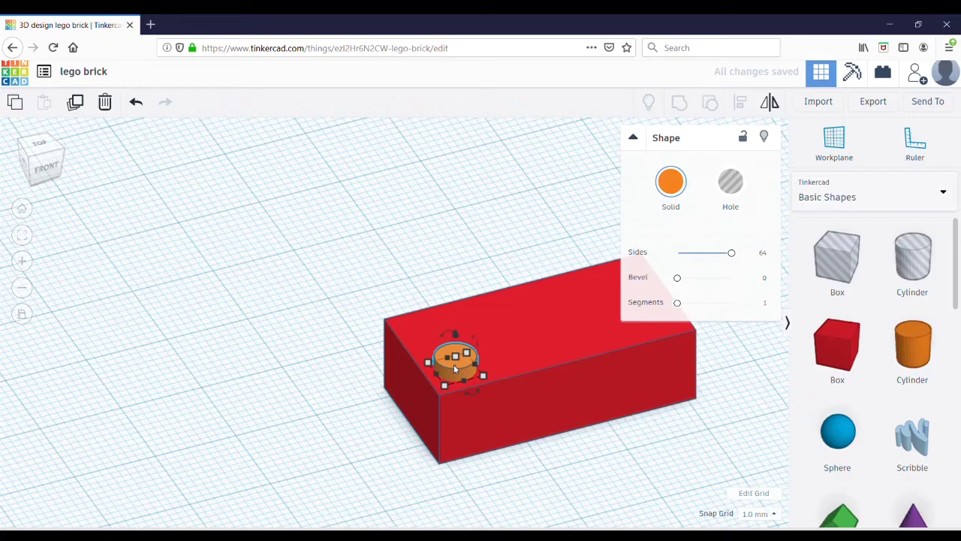
drag(454, 368, 525, 355)
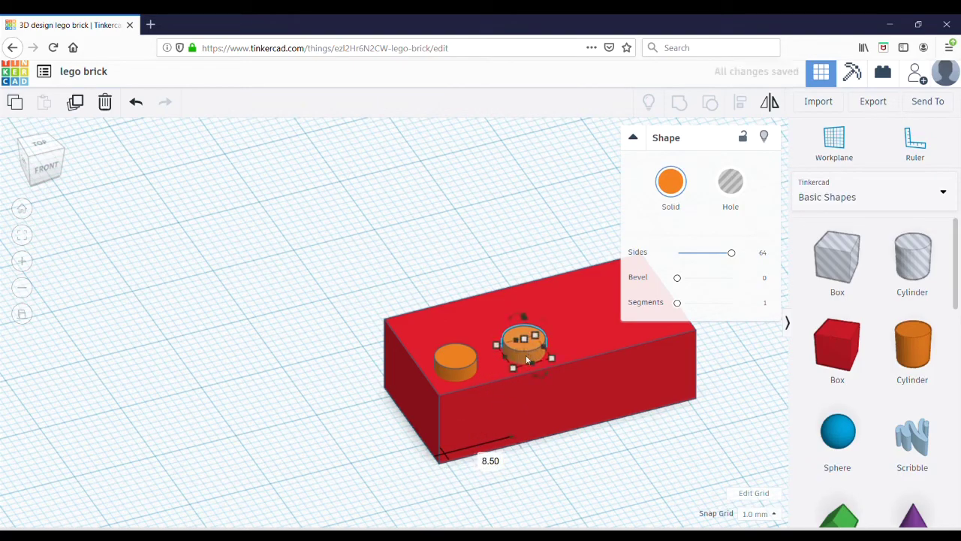
- Set the copied cylinder's offset from the original to 8 mm
click(496, 460)
key(Return)
click(488, 460)
text(8)
key(Return)
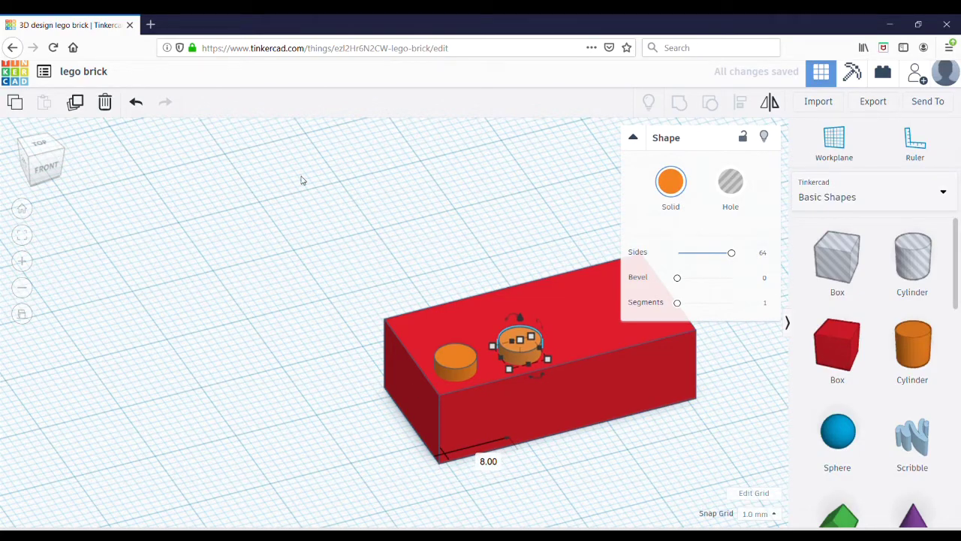
- Repeat the spaced duplication twice to complete a row of four studs along the red box
click(77, 103)
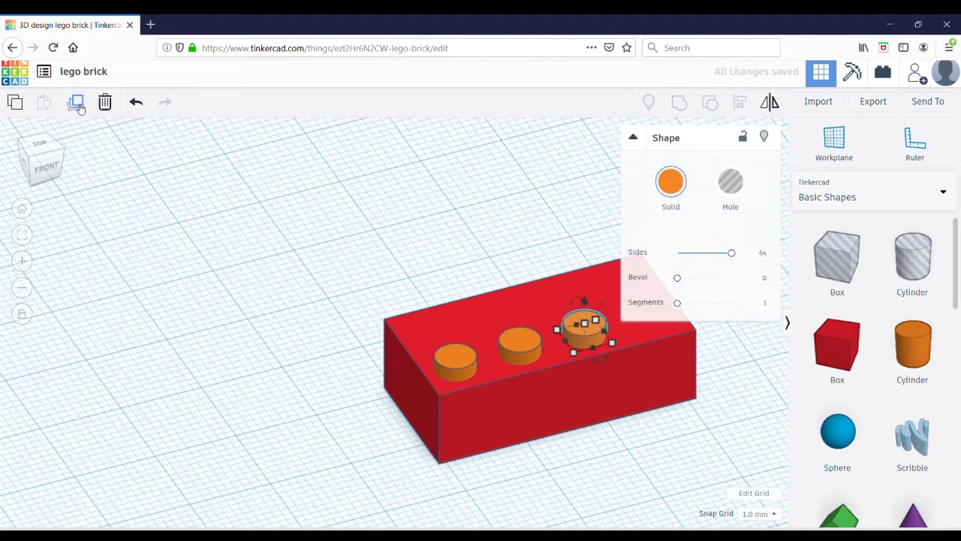
click(78, 104)
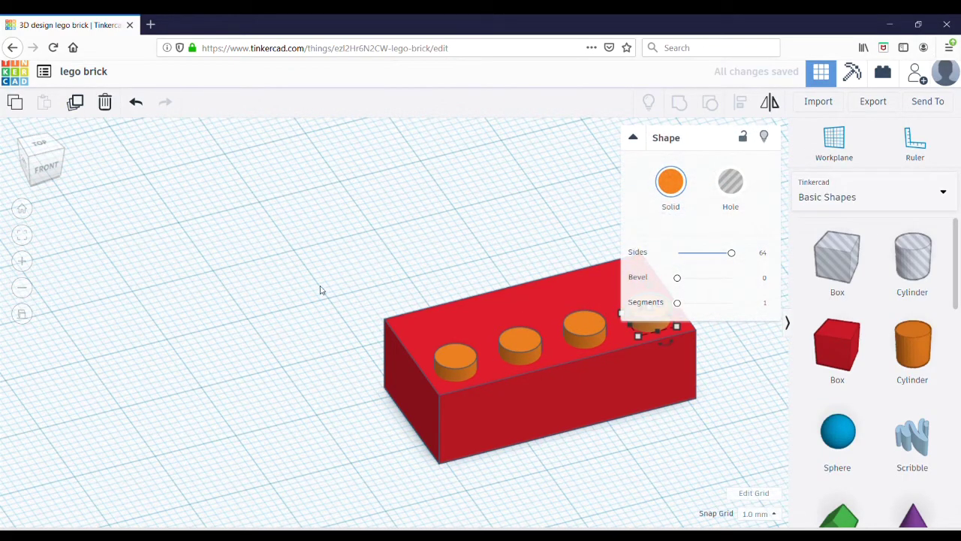
drag(320, 291, 236, 298)
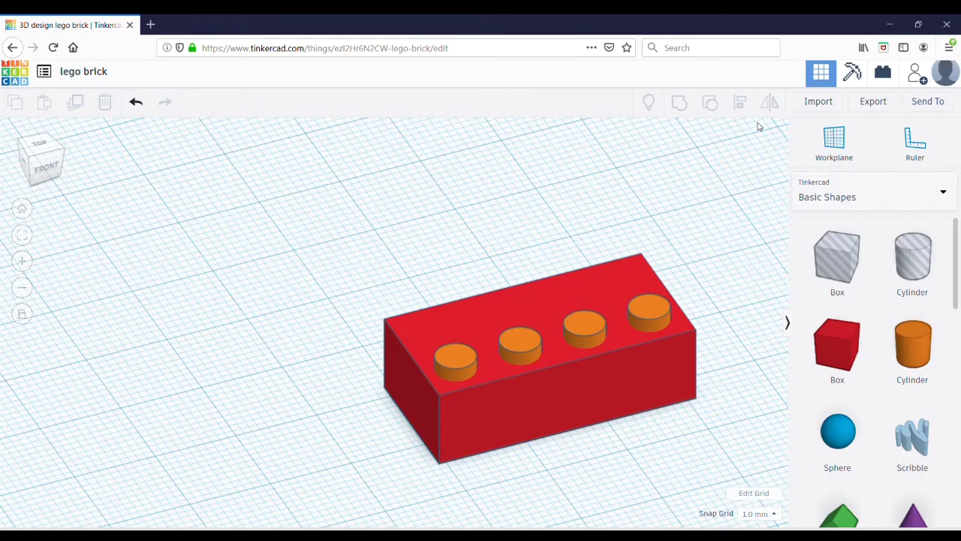
- Duplicate the end stud and place the copy 8 mm across the box's width to start a second row
right_drag(750, 199, 386, 348)
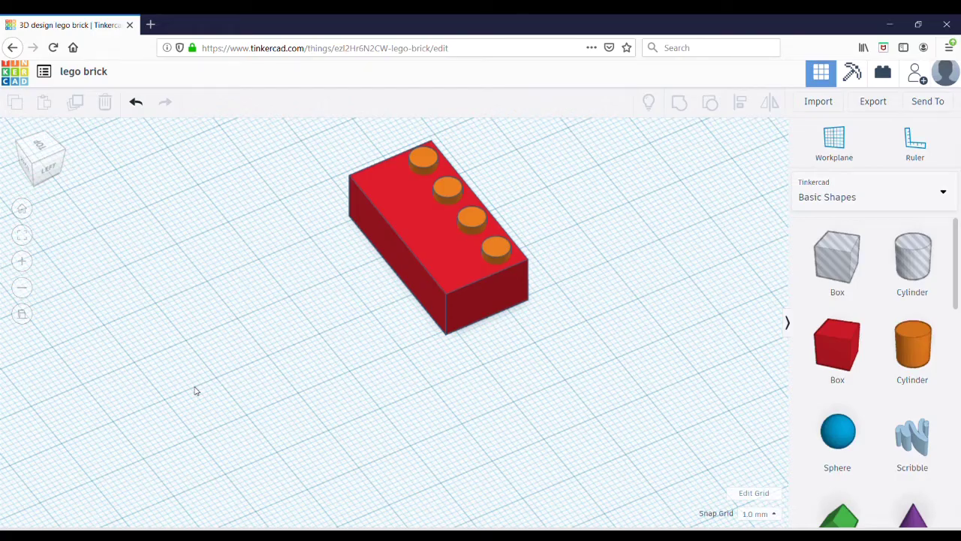
click(491, 254)
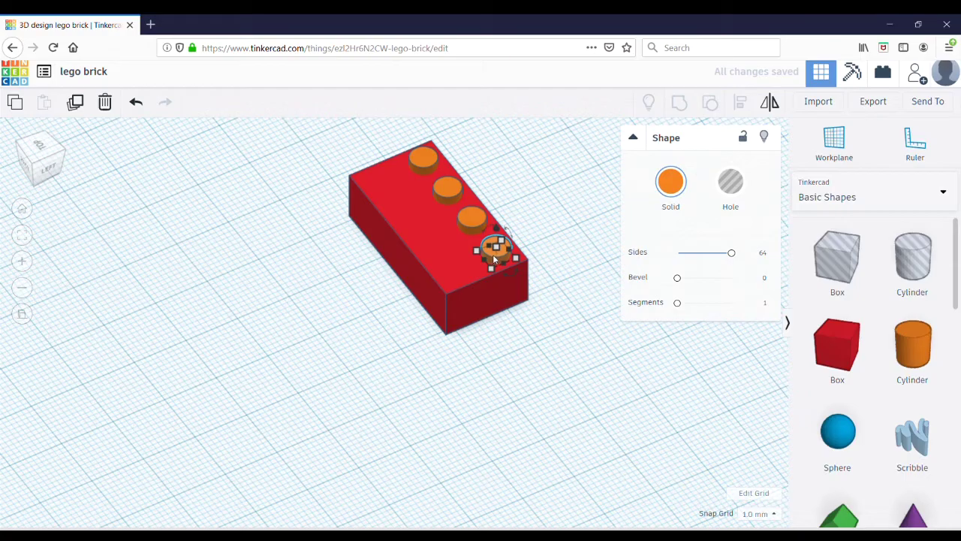
drag(494, 259, 455, 275)
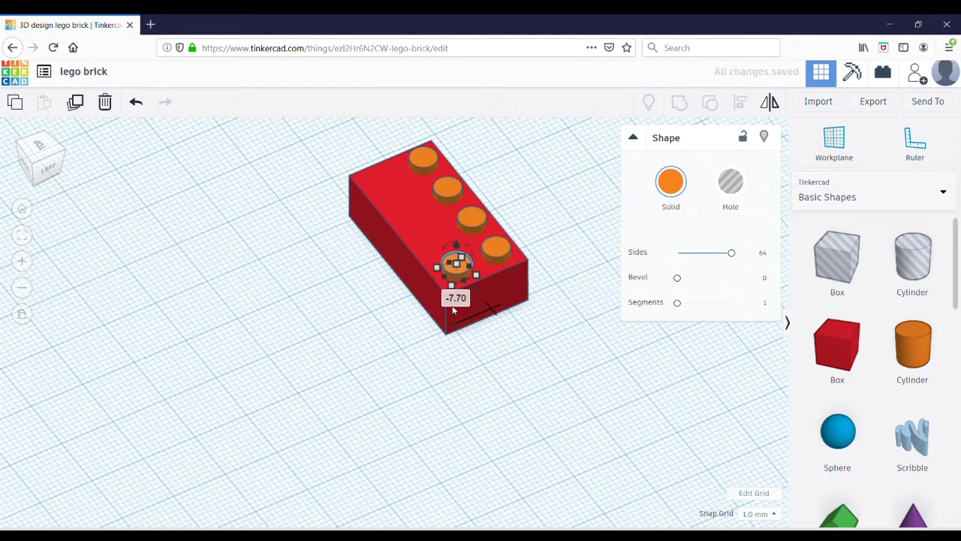
click(455, 299)
key(BackSpace)
text(-8)
key(Return)
click(364, 336)
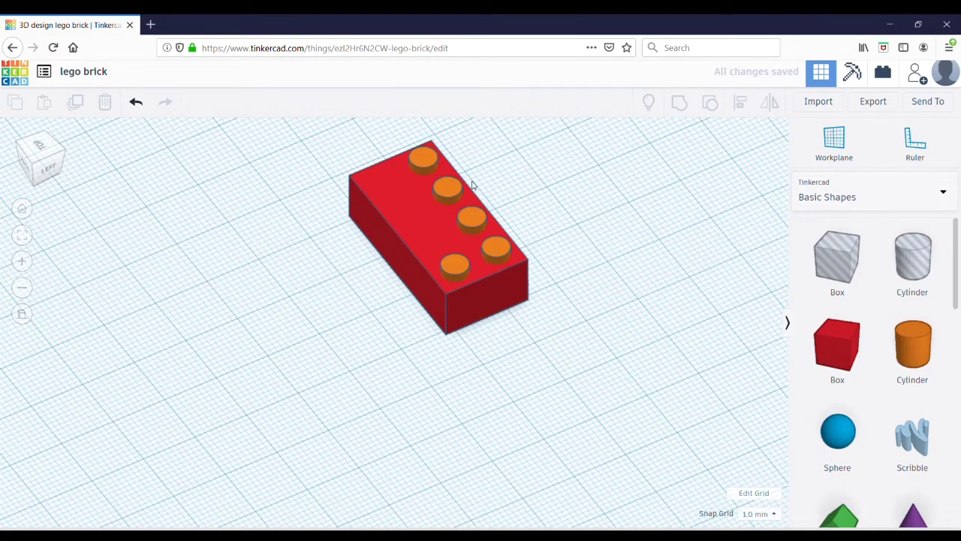
- Fill the second row with copies of the remaining first-row studs, undoing any misplaced stud
key(ctrl+v)
drag(451, 184, 405, 199)
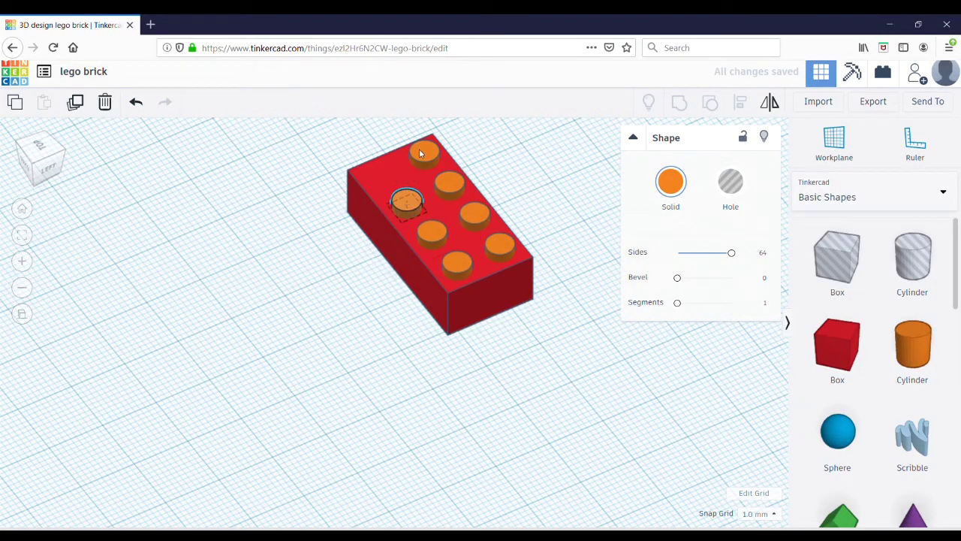
key(ctrl+v)
drag(419, 149, 468, 137)
click(136, 101)
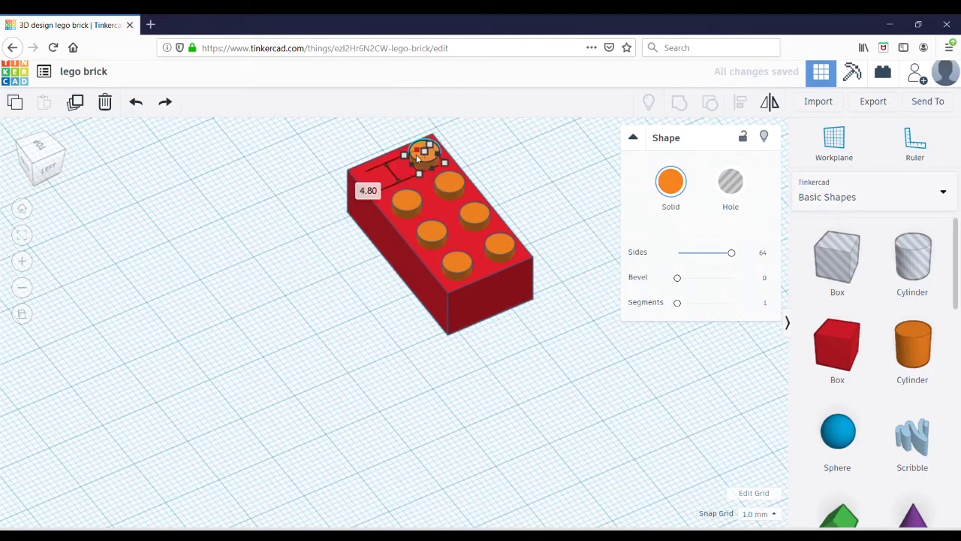
click(136, 102)
click(135, 102)
- Group the red box and all eight orange studs into a single red shape
scroll(210, 295, up, 3)
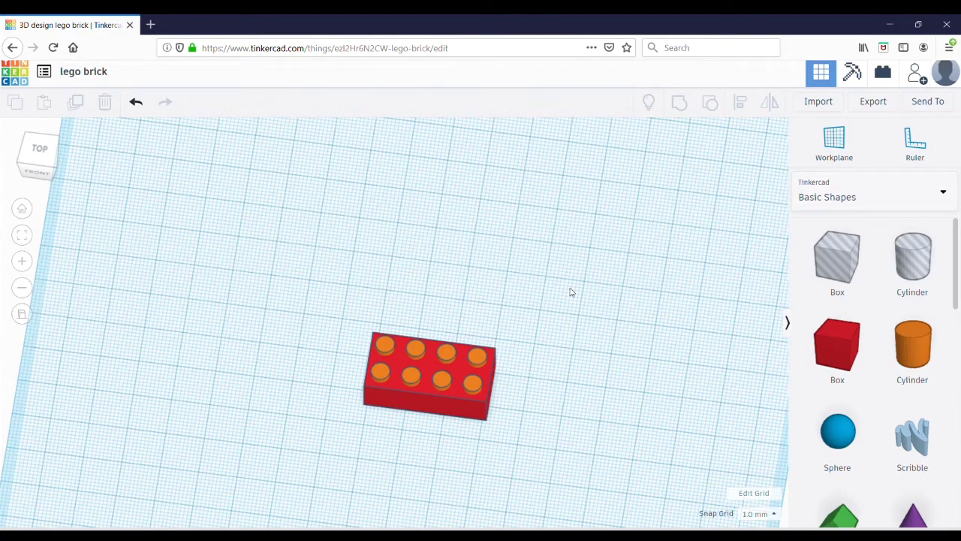
mouse_move(578, 292)
right_down()
mouse_move(461, 176)
mouse_move(470, 143)
mouse_move(582, 281)
right_up()
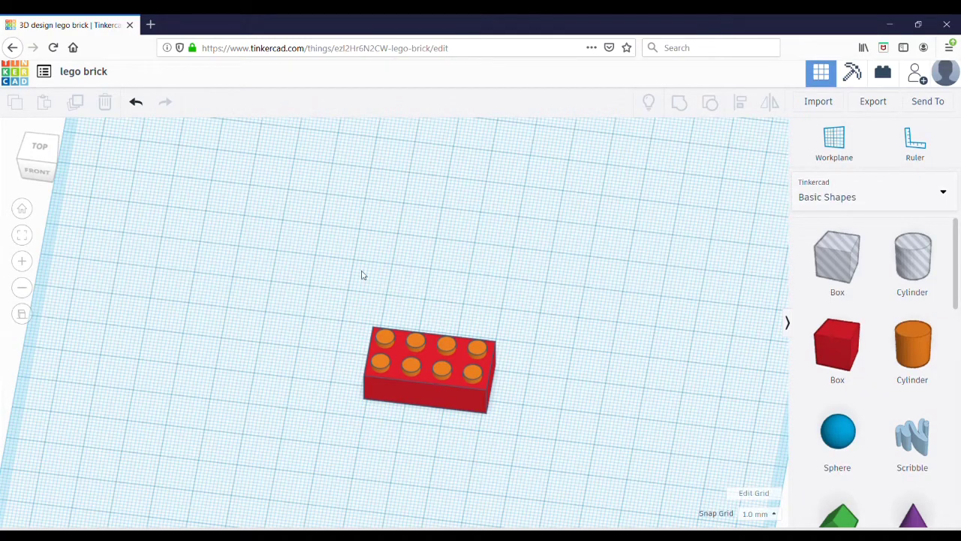
drag(347, 288, 546, 455)
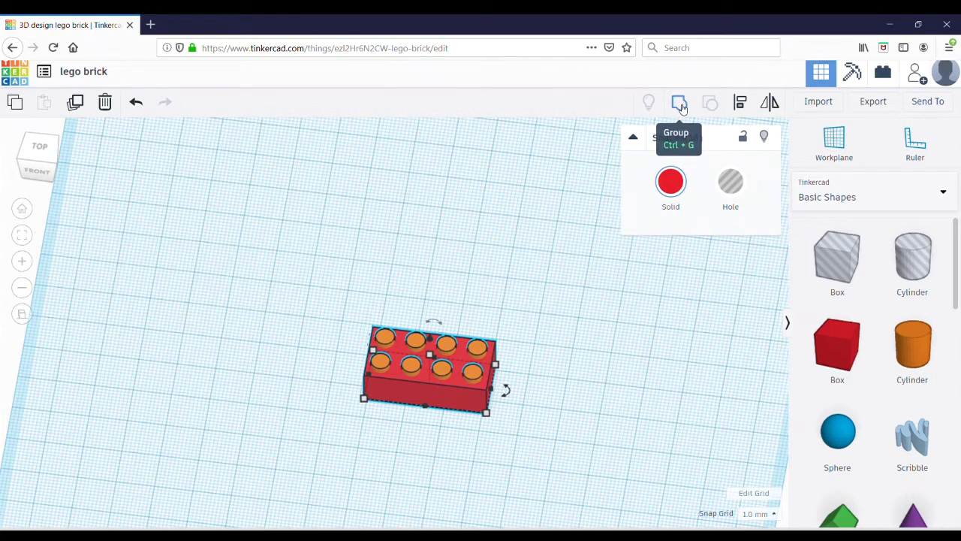
click(679, 106)
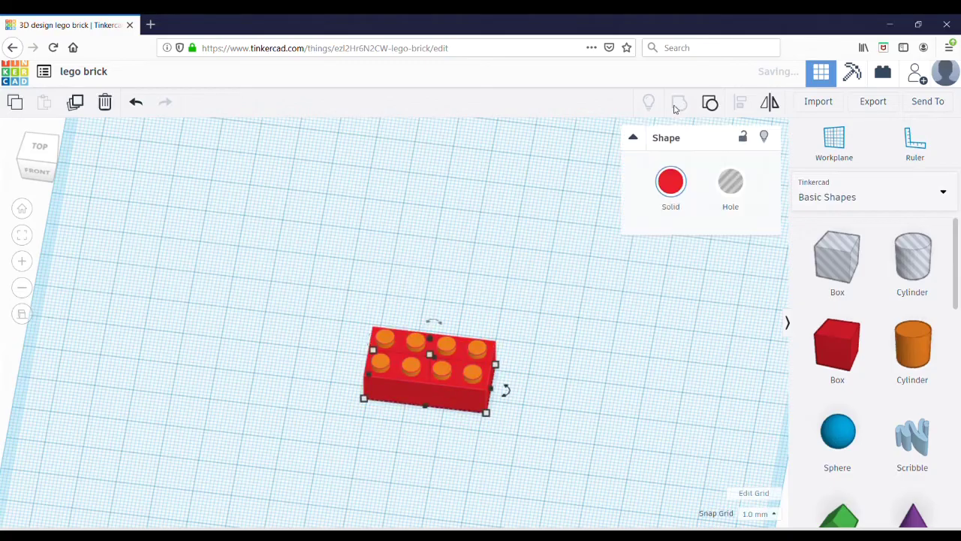
click(508, 200)
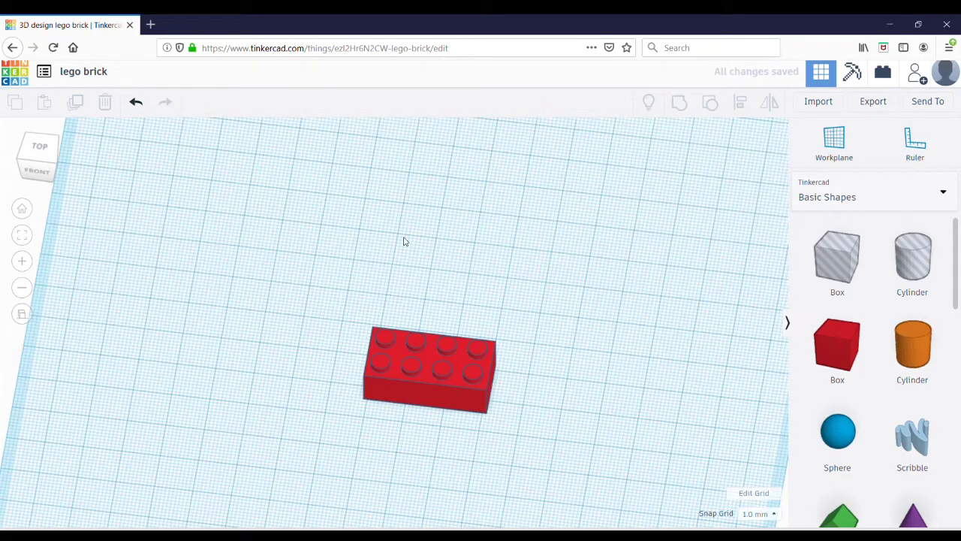
- Place a hole box over the brick and set its length to 28.9 mm
right_drag(403, 240, 360, 227)
scroll(360, 228, up, 3)
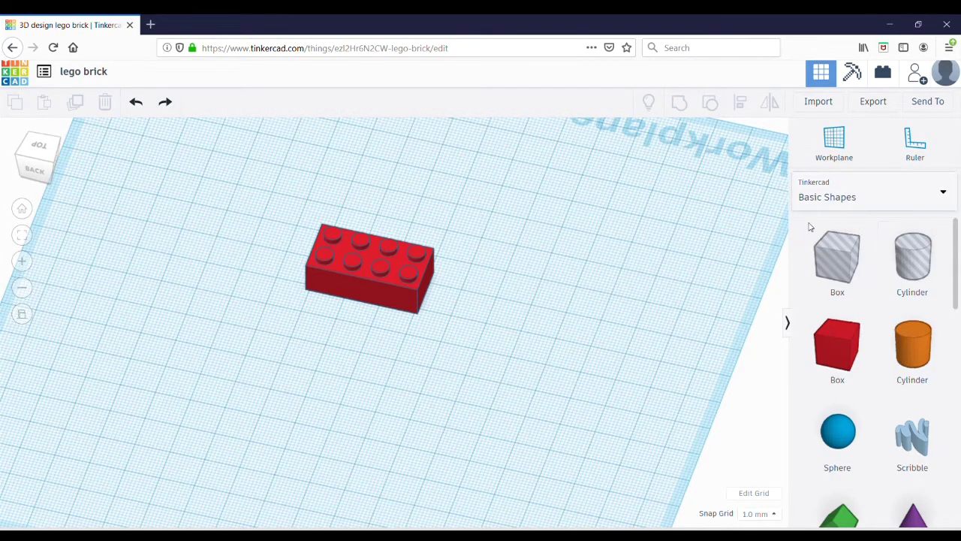
drag(840, 255, 378, 290)
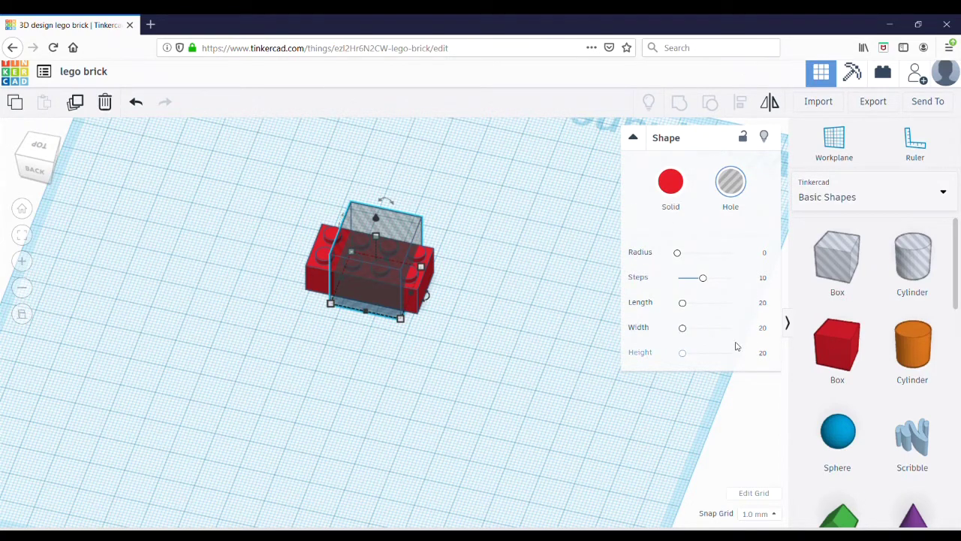
click(763, 304)
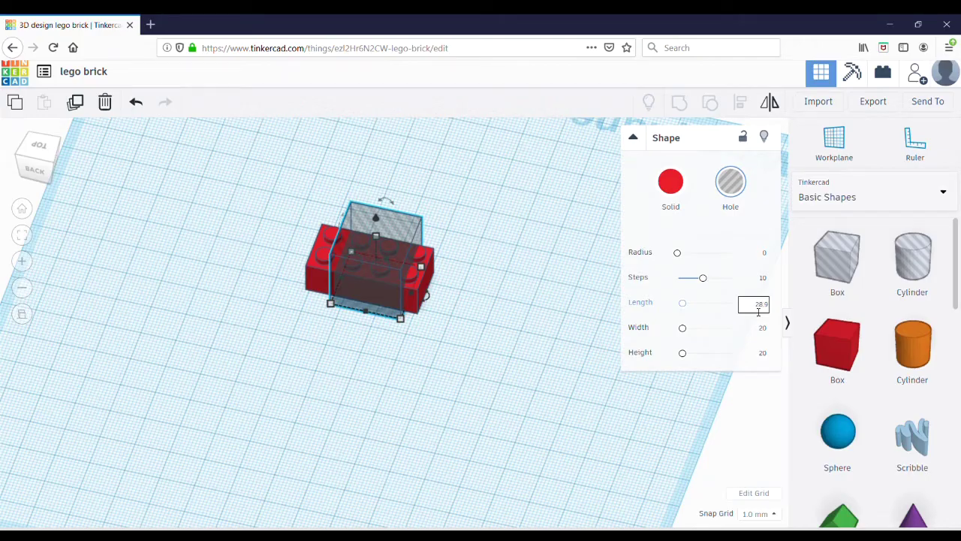
key(Return)
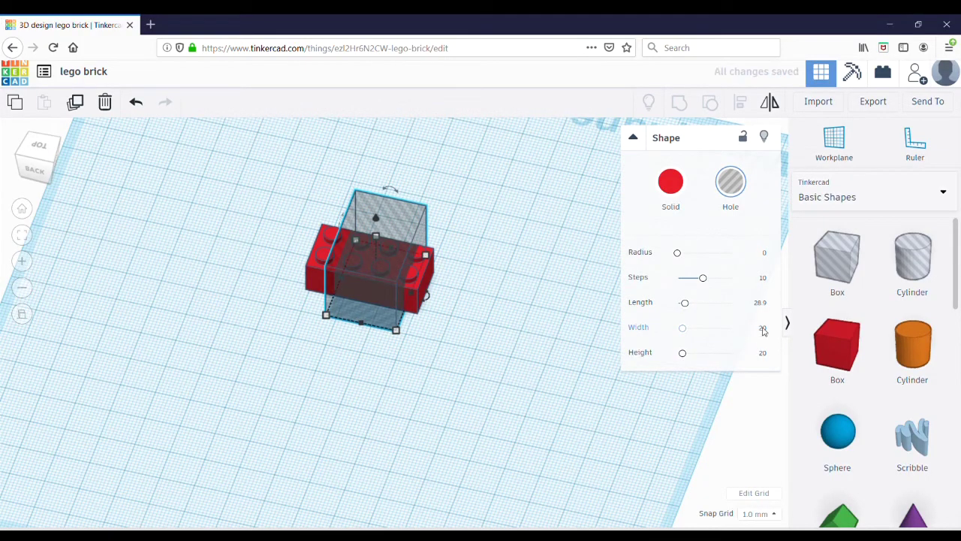
- Set the hole box's width to 12.9 mm and its height to 8.6 mm
click(763, 329)
text(12.9)
key(Return)
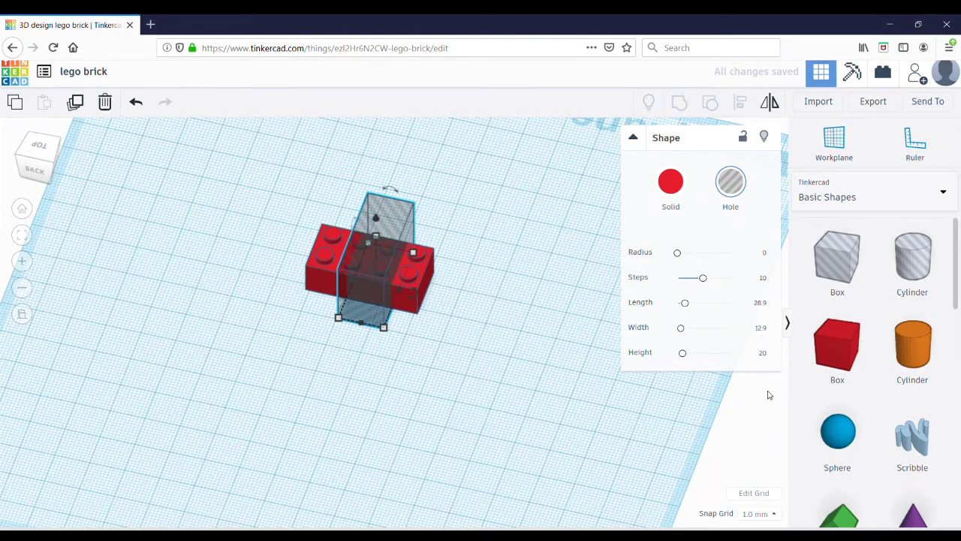
click(762, 355)
text(8.6)
key(Return)
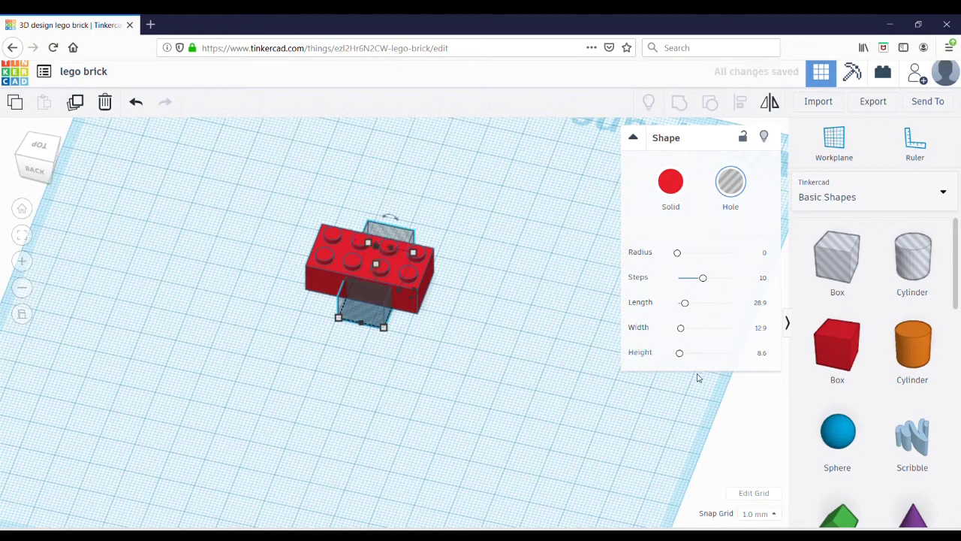
click(432, 361)
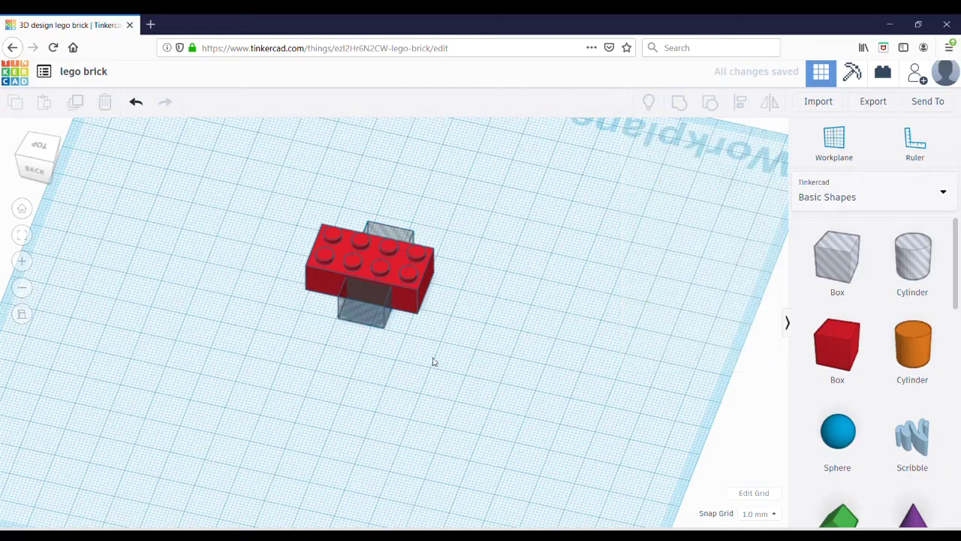
- Rotate the hole box 90° horizontally so it runs along the brick's length
click(369, 304)
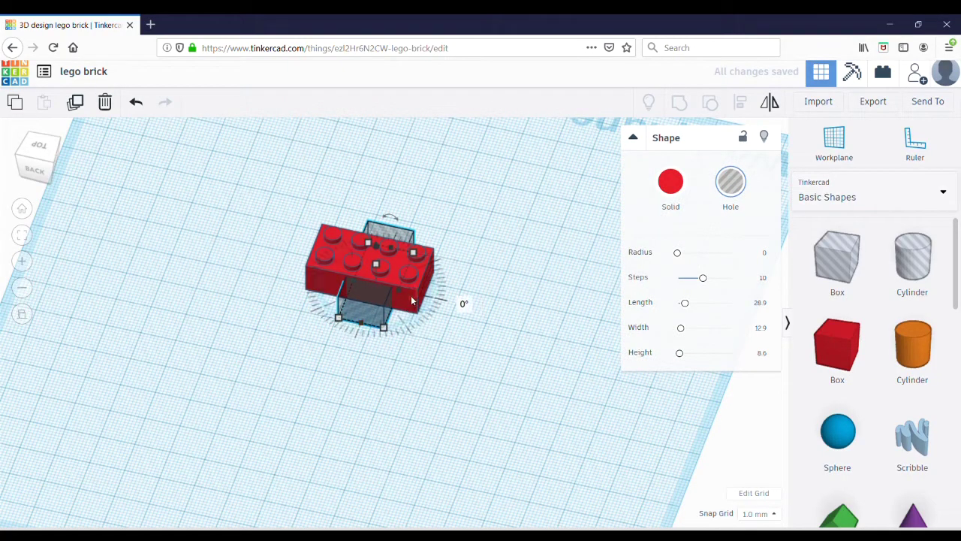
click(464, 305)
key(Return)
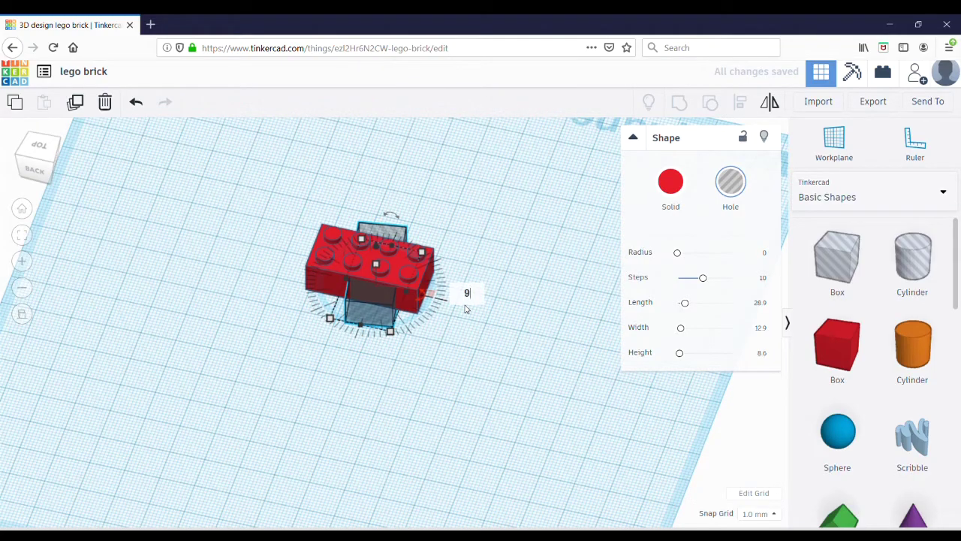
text(0)
key(Return)
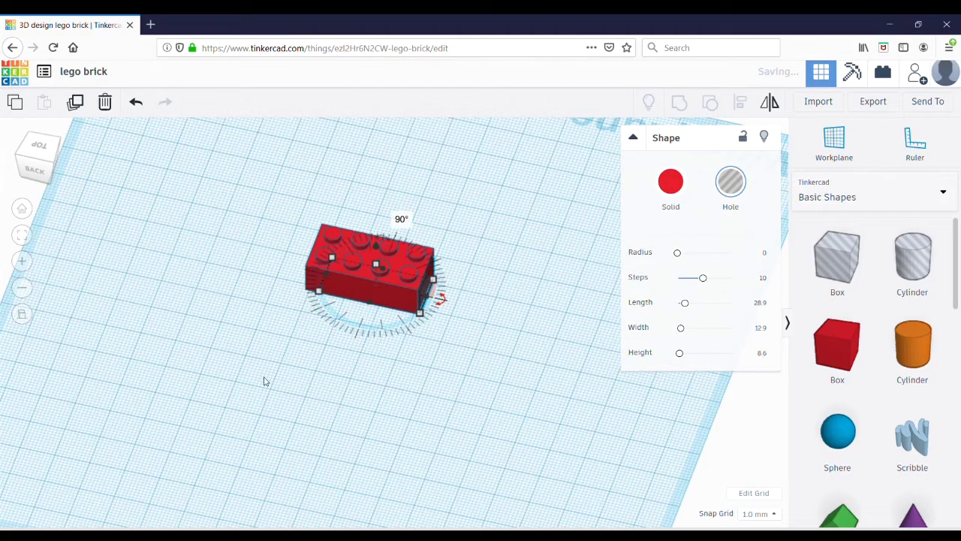
- Move the brick partly off the hole box, about 8.8 mm lengthwise and 7.2 mm sideways
drag(265, 380, 205, 318)
right_drag(205, 317, 234, 318)
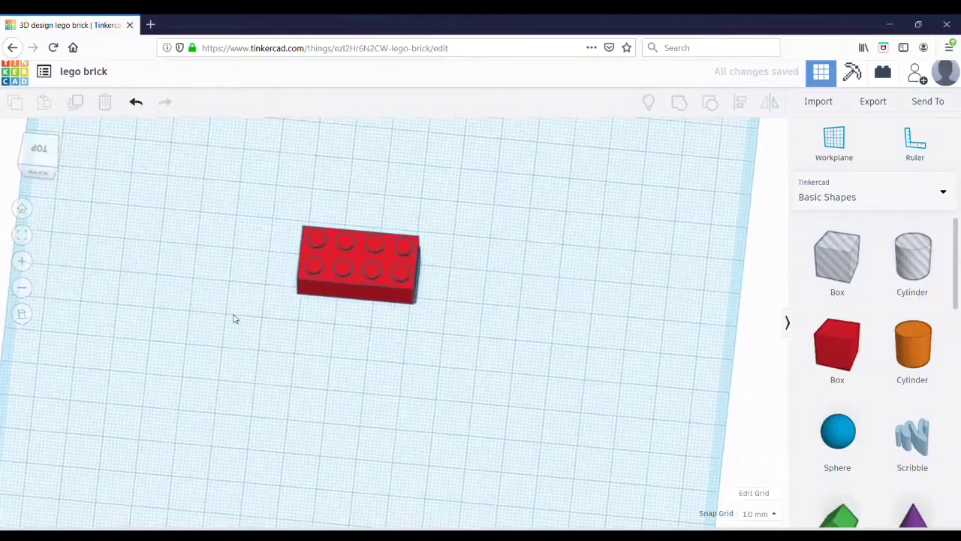
drag(356, 269, 326, 283)
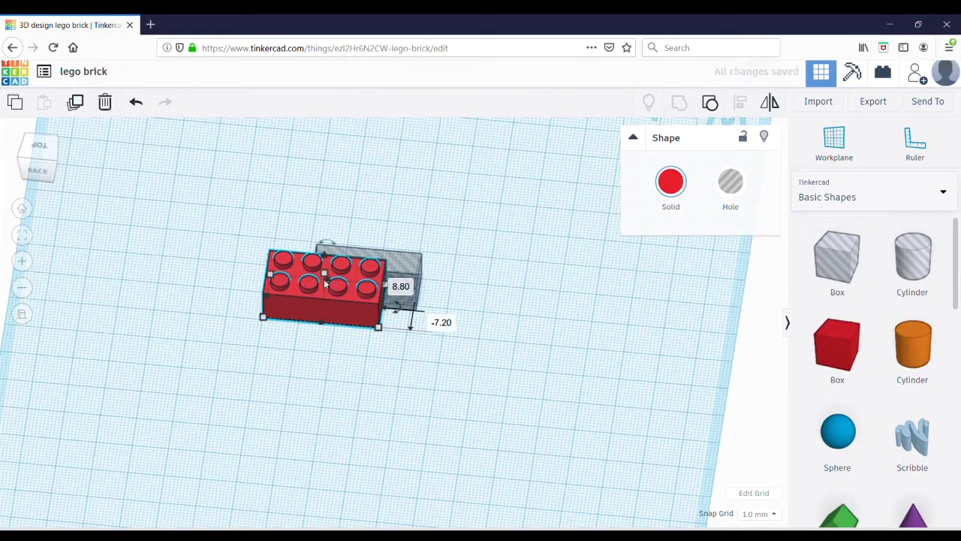
click(237, 224)
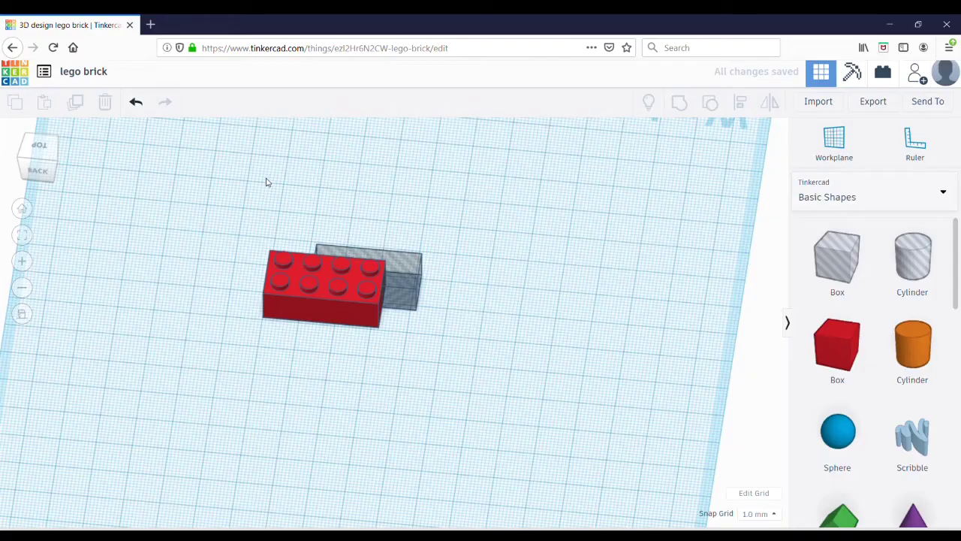
- Align the brick and the hole box, centred in both horizontal directions and flush at their bases
drag(199, 157, 502, 395)
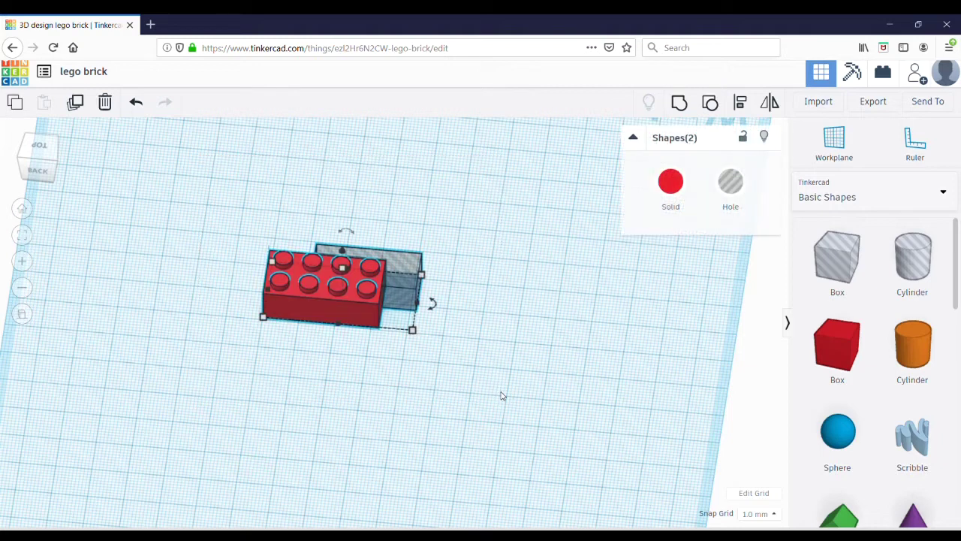
click(739, 105)
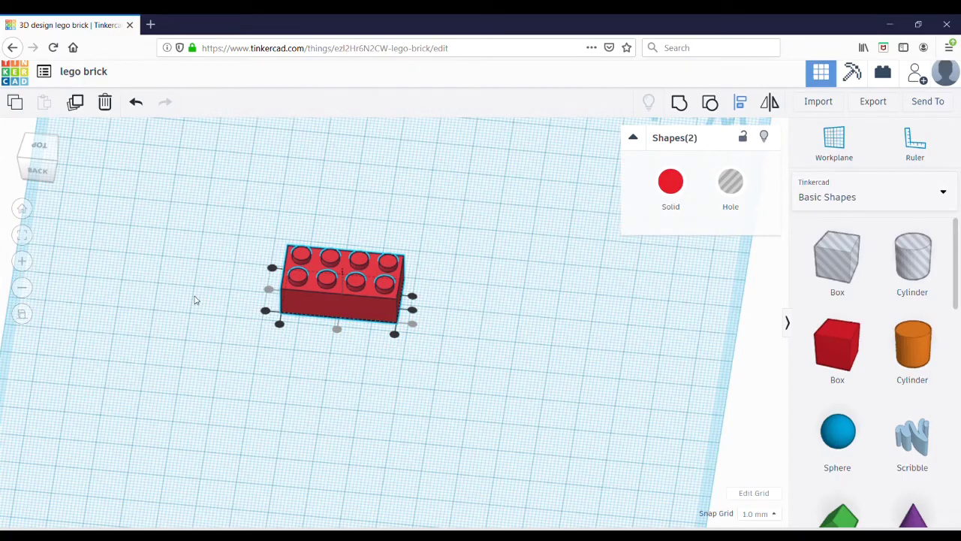
- Inspect the hole box's fit from the brick's underside and undo the last change
right_drag(199, 322, 148, 118)
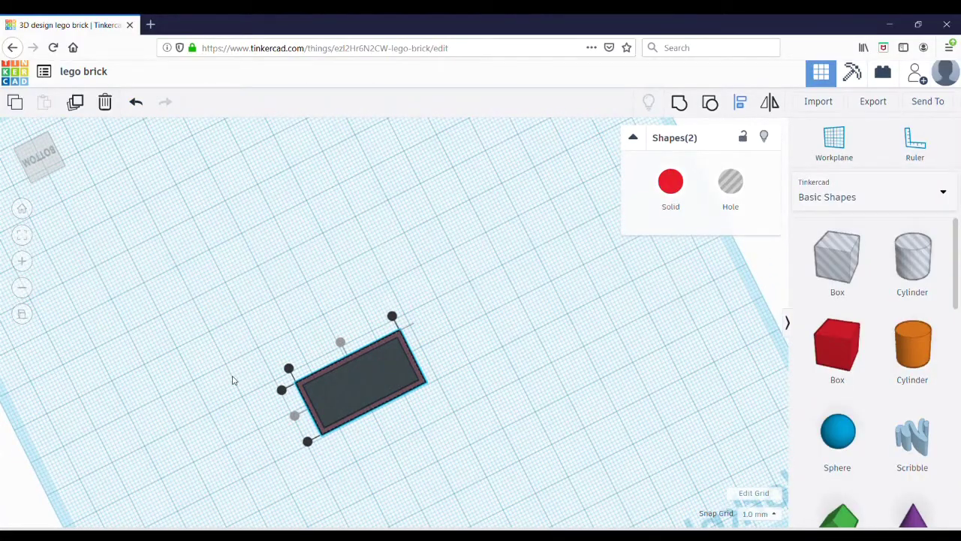
click(174, 380)
scroll(173, 380, up, 3)
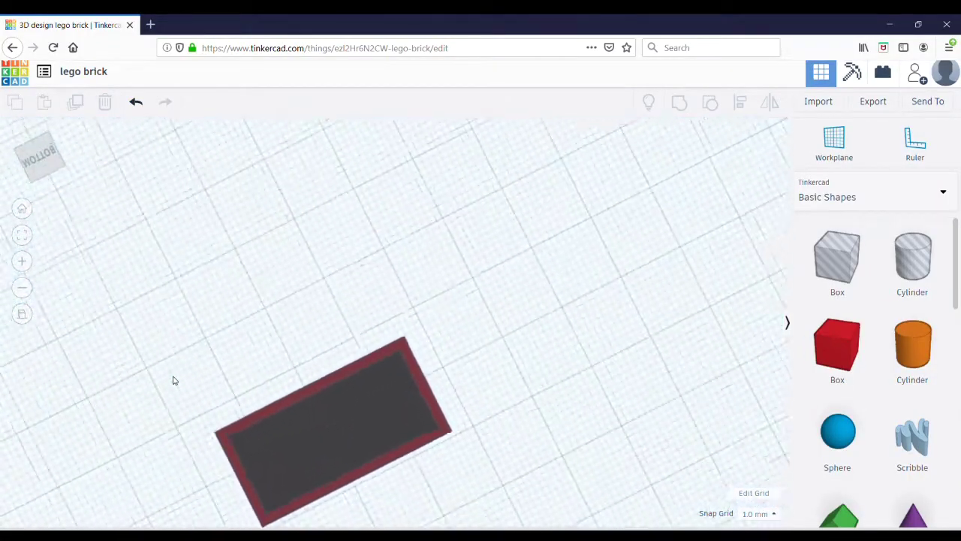
key(ctrl+z)
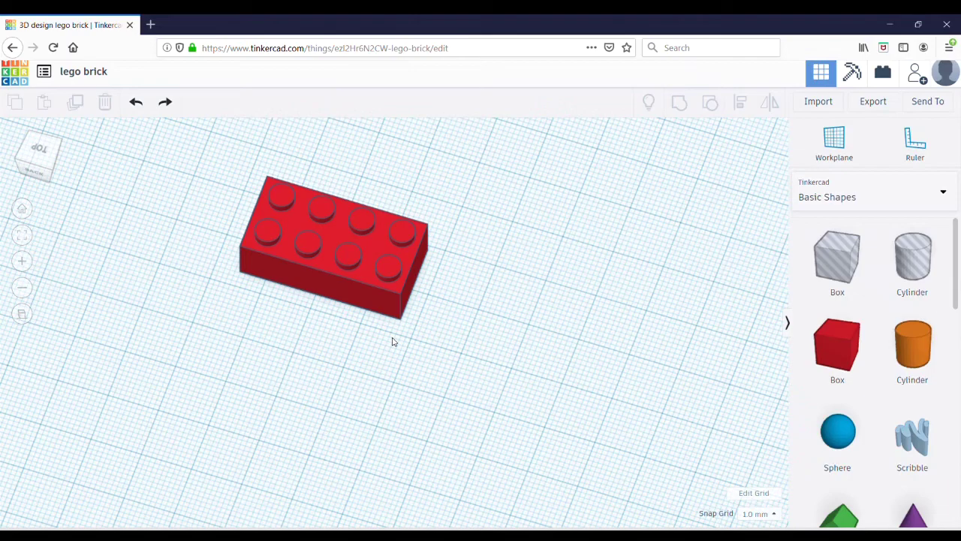
- Group the brick with the hole box to cut the hollow, and check the cavity from below
right_drag(423, 357, 463, 373)
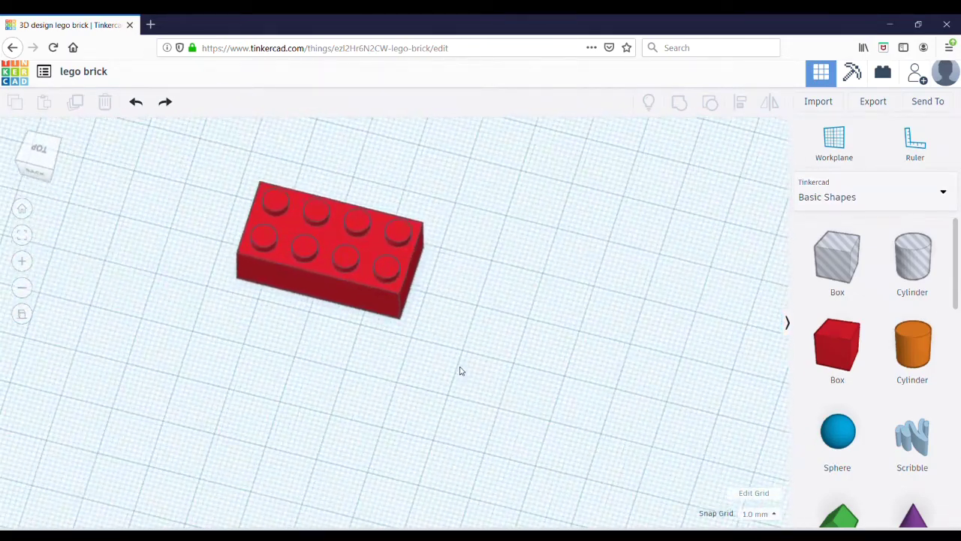
drag(238, 141, 468, 357)
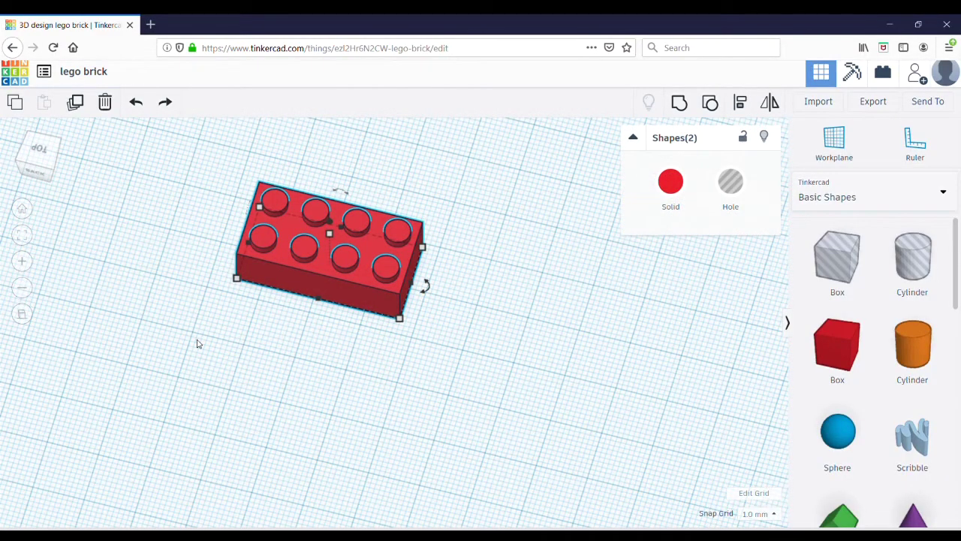
right_drag(197, 338, 63, 180)
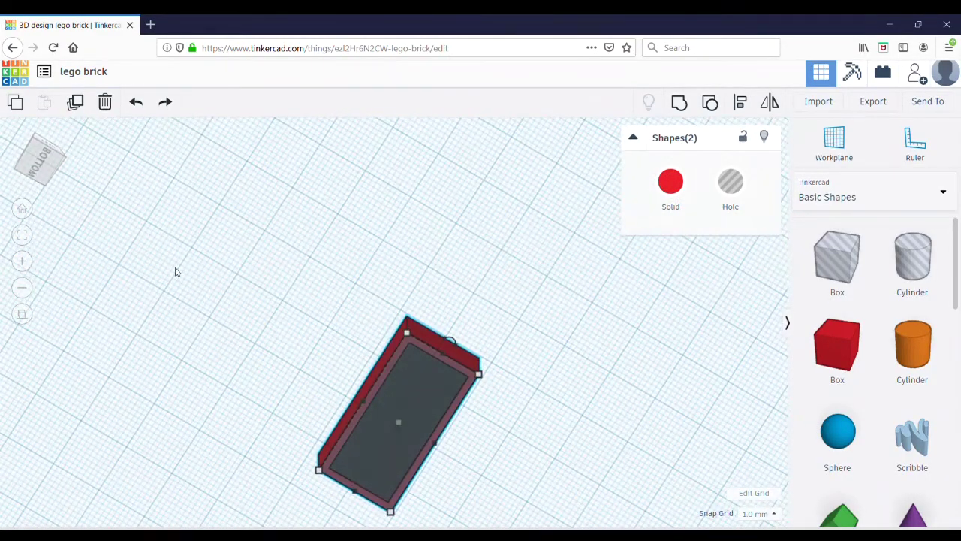
drag(175, 268, 215, 367)
right_drag(215, 367, 300, 472)
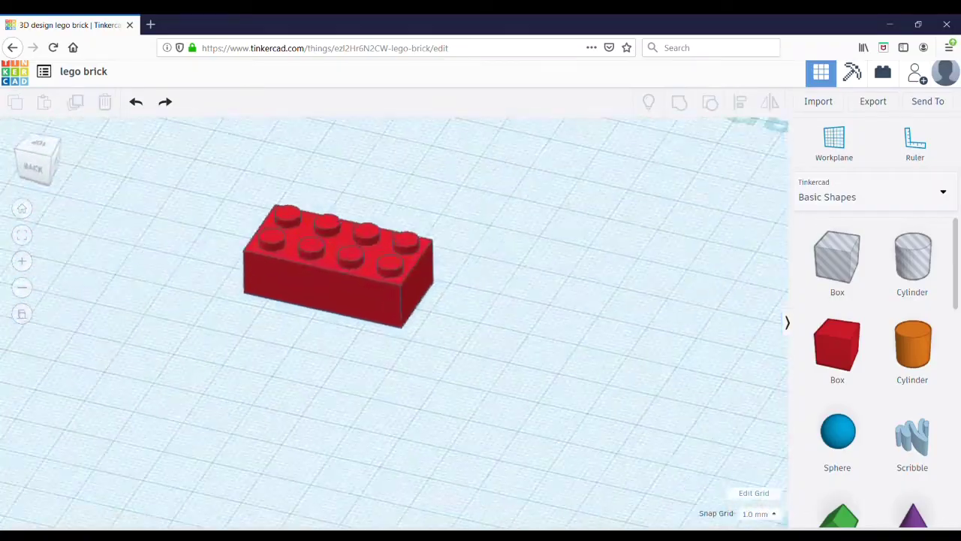
drag(242, 167, 462, 379)
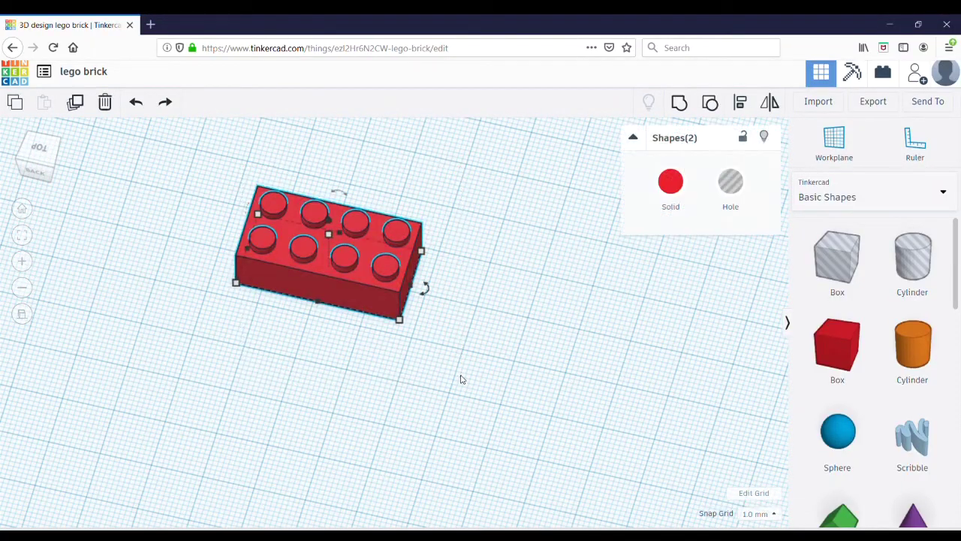
click(681, 104)
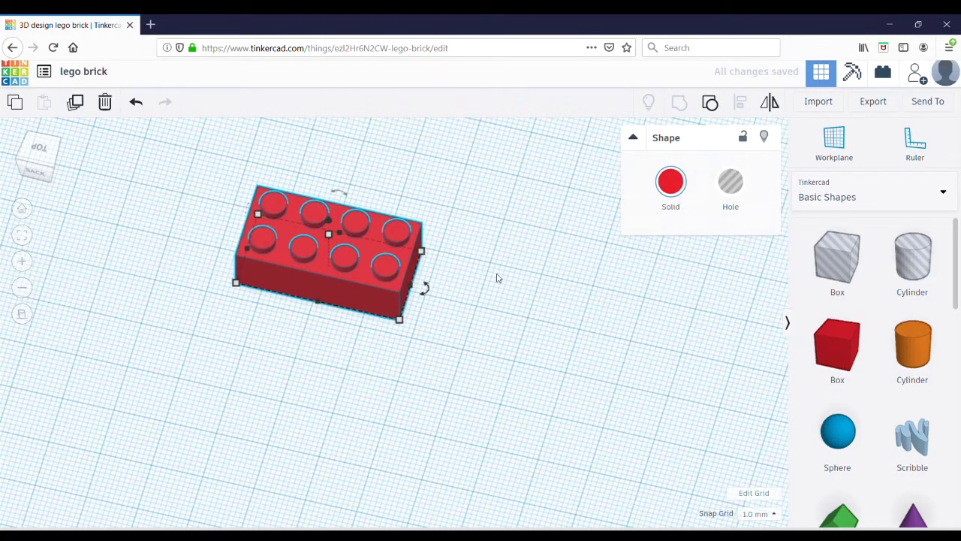
right_drag(497, 278, 338, 48)
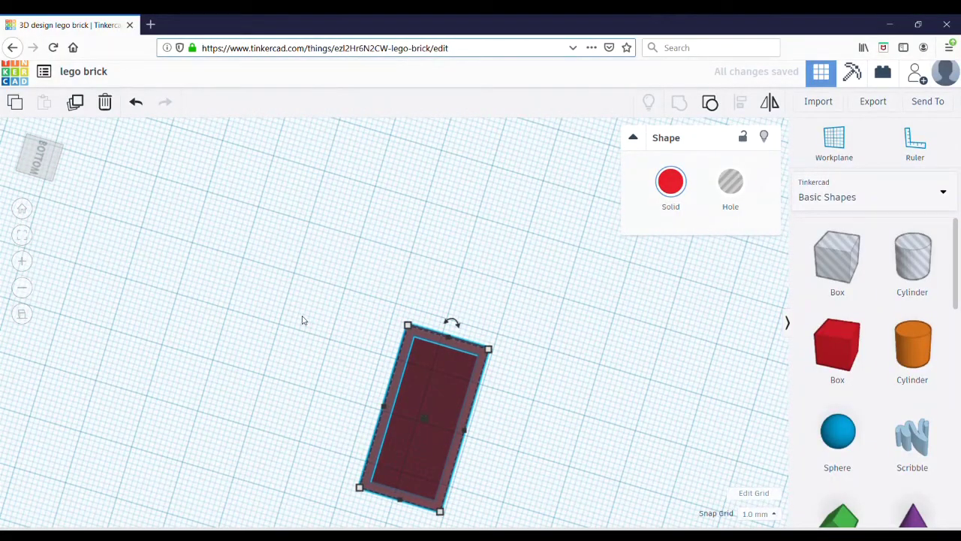
right_drag(302, 321, 148, 81)
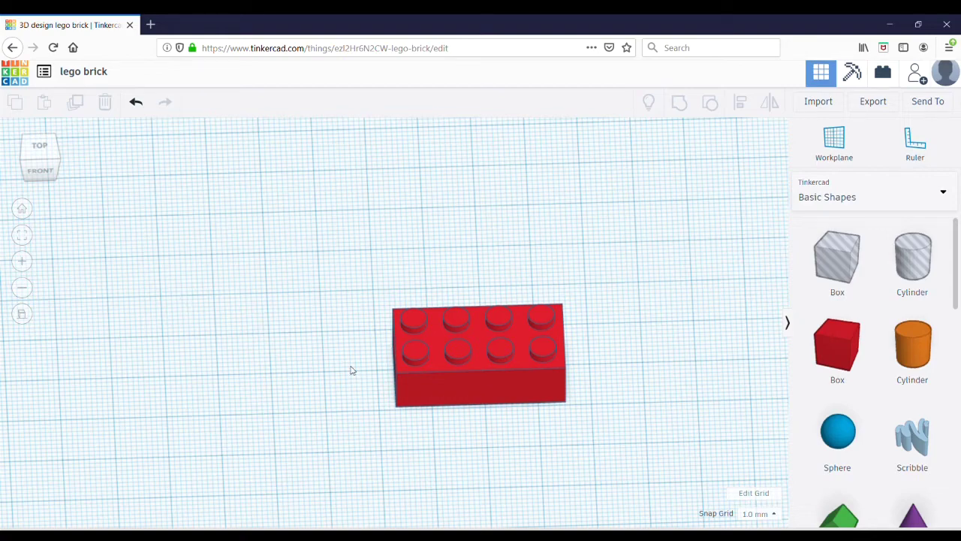
- Add a solid cylinder beside the brick and set its base to 6.5 by 6.5 mm
drag(350, 370, 313, 338)
right_drag(313, 338, 354, 330)
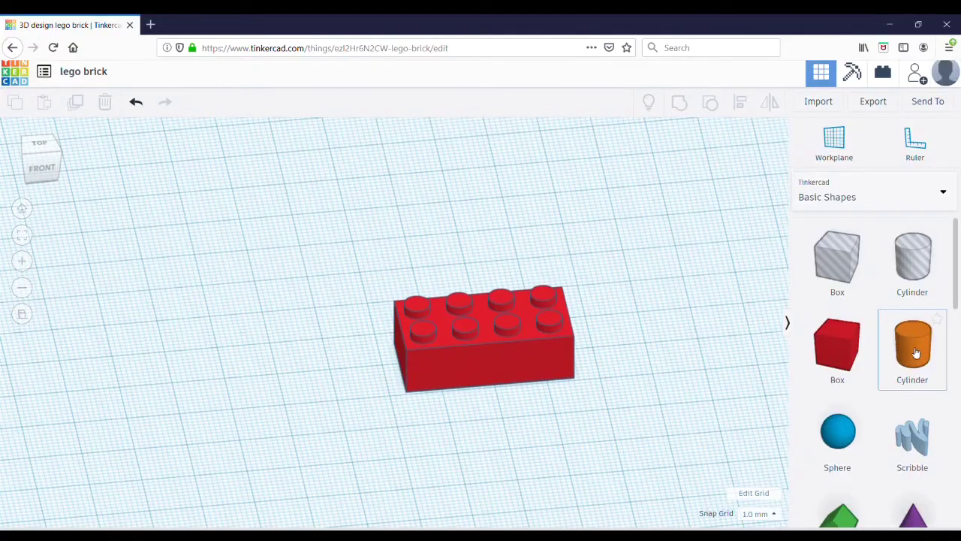
drag(923, 364, 325, 358)
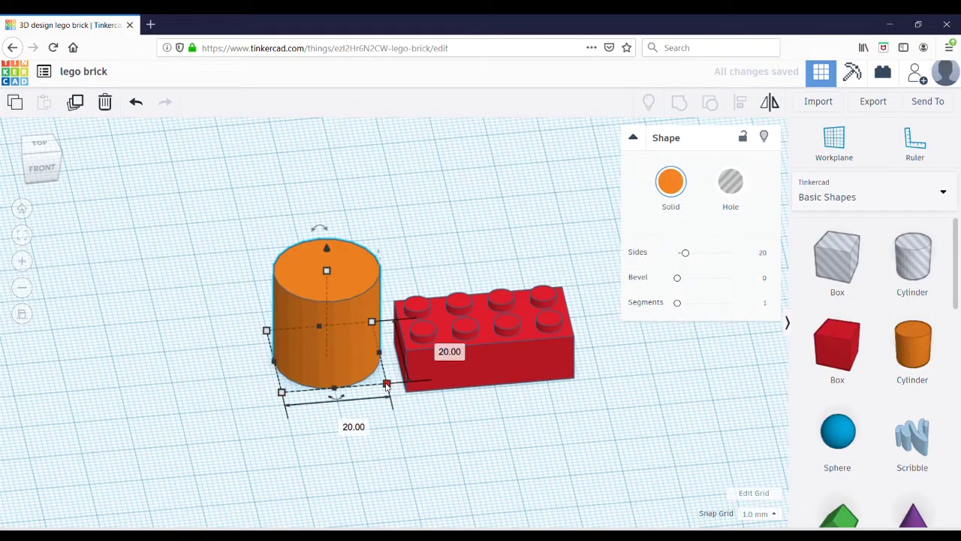
click(439, 347)
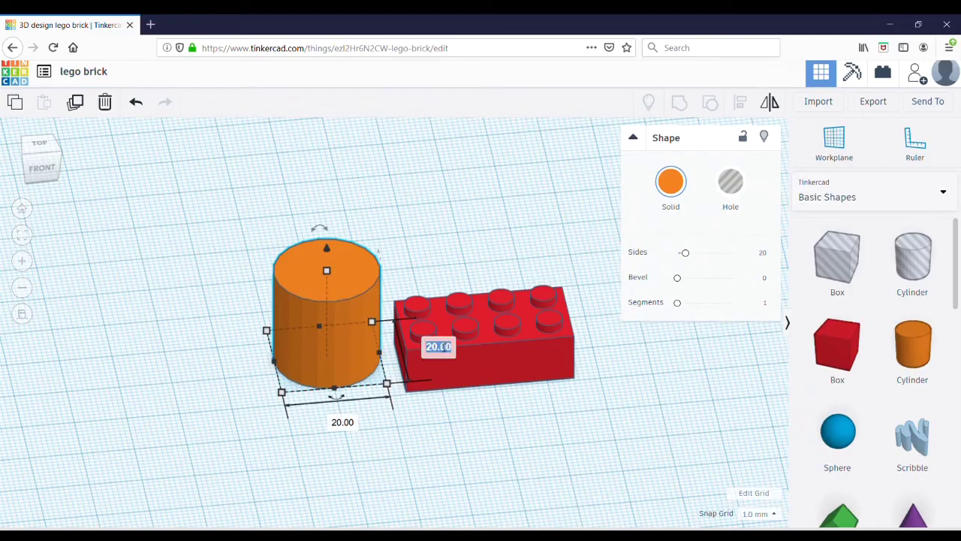
text(6.5)
key(Return)
click(331, 382)
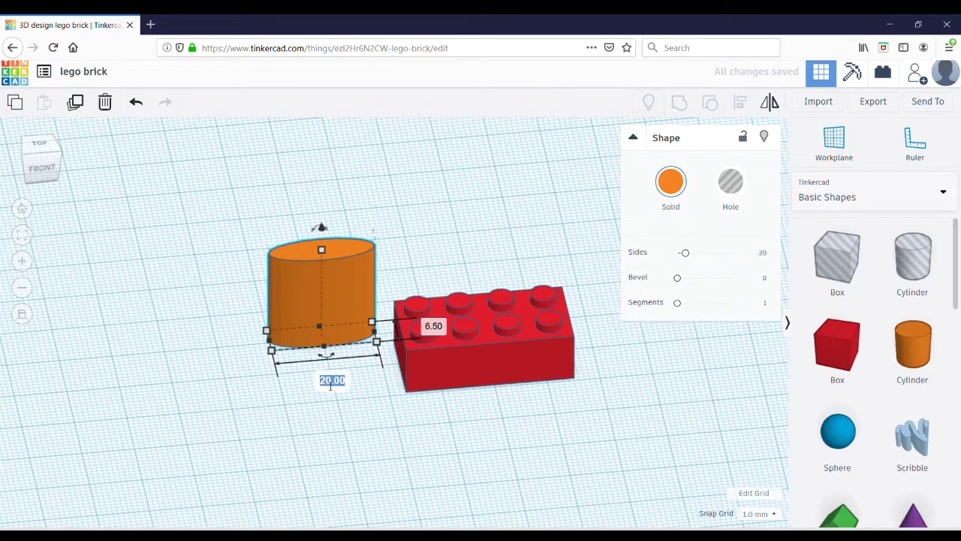
text(6.5)
key(Return)
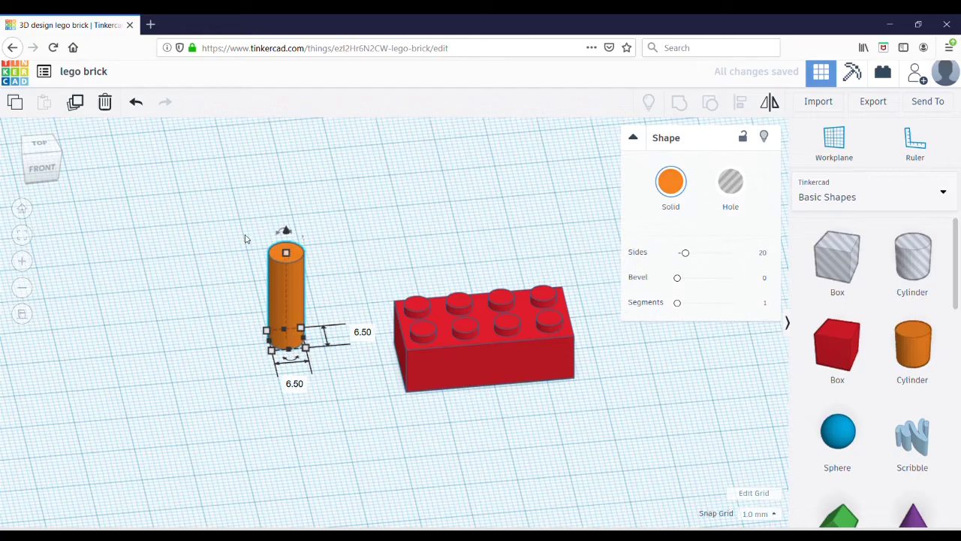
- Set the solid cylinder's height to 8.6 mm and its number of sides to 64
click(286, 254)
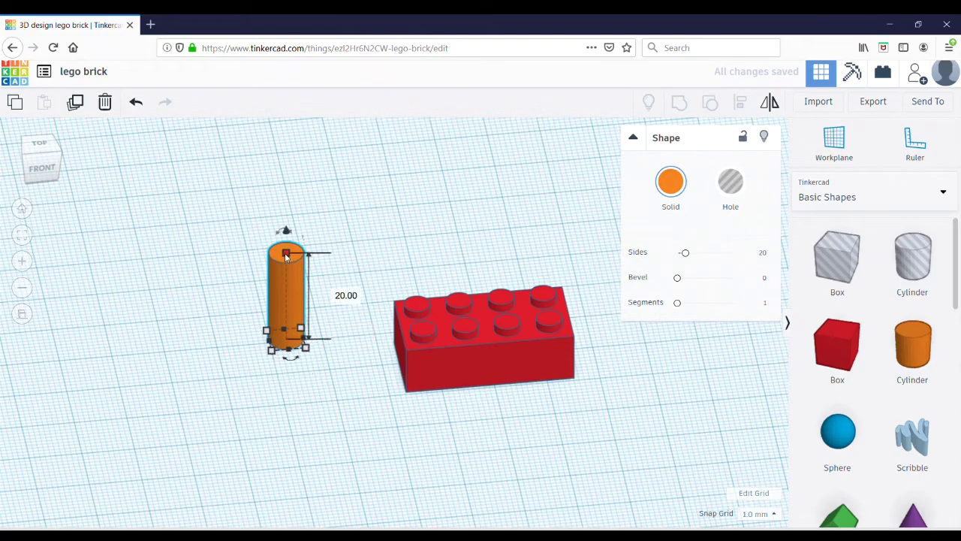
click(348, 300)
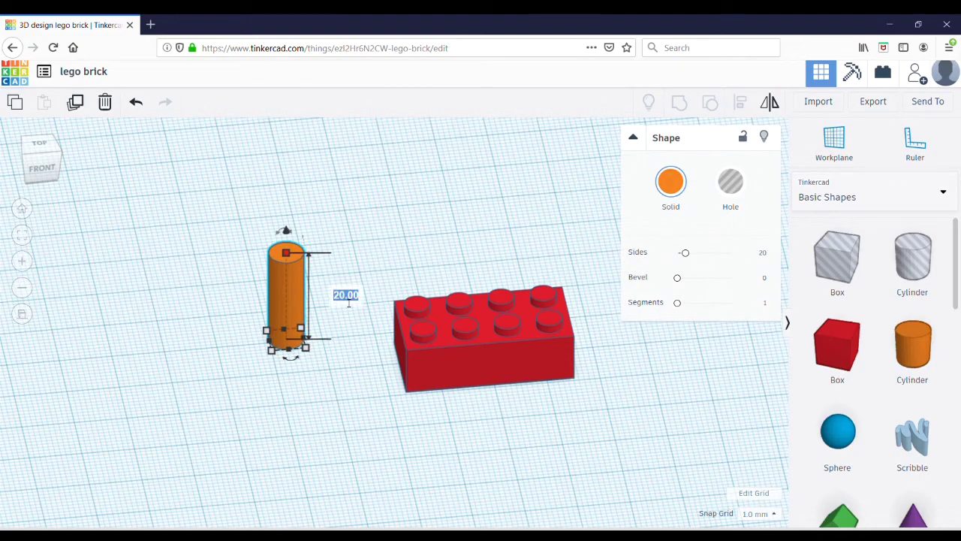
text(8.6)
key(Return)
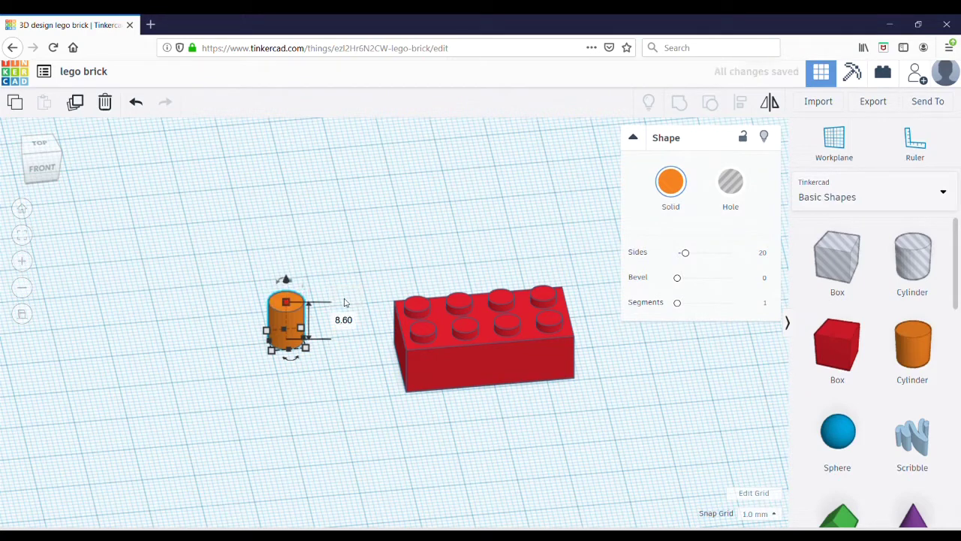
click(178, 302)
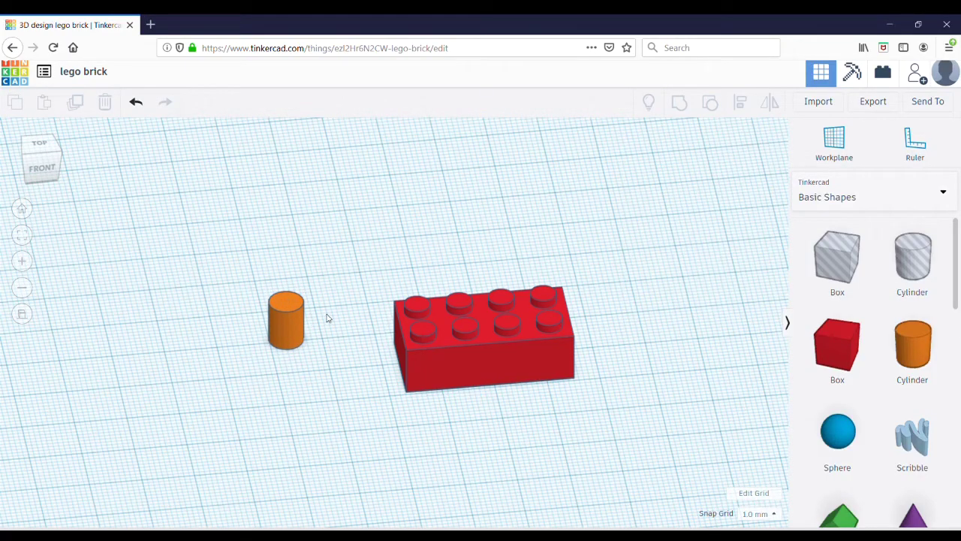
click(289, 316)
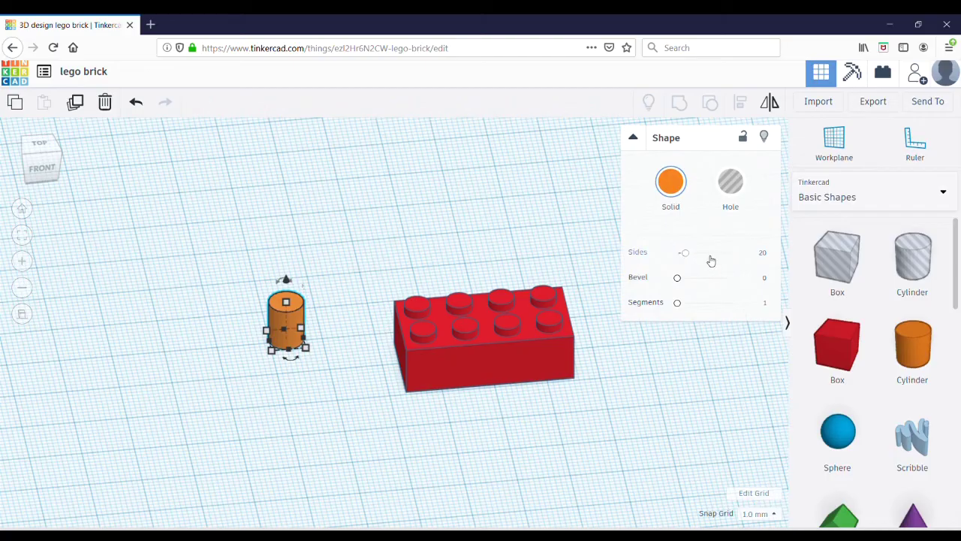
drag(685, 258, 744, 263)
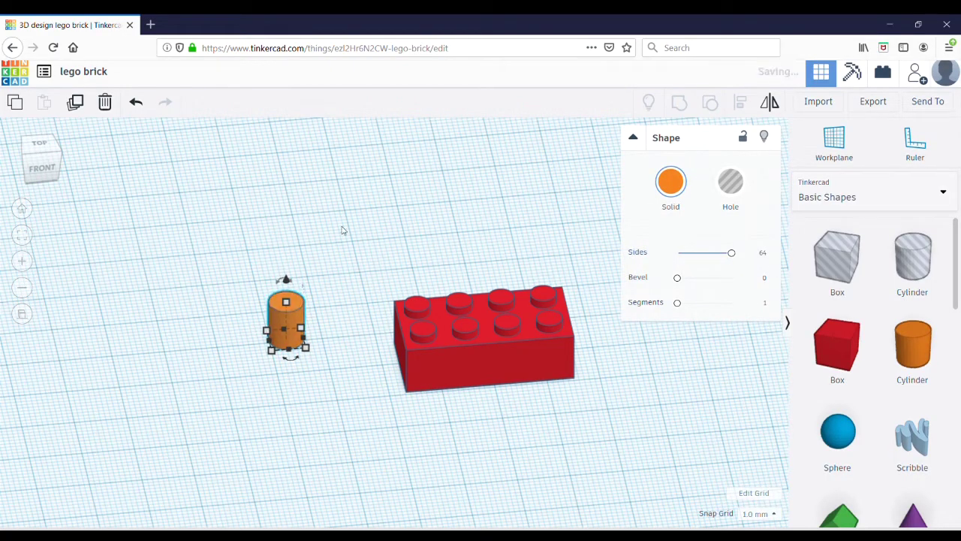
click(263, 208)
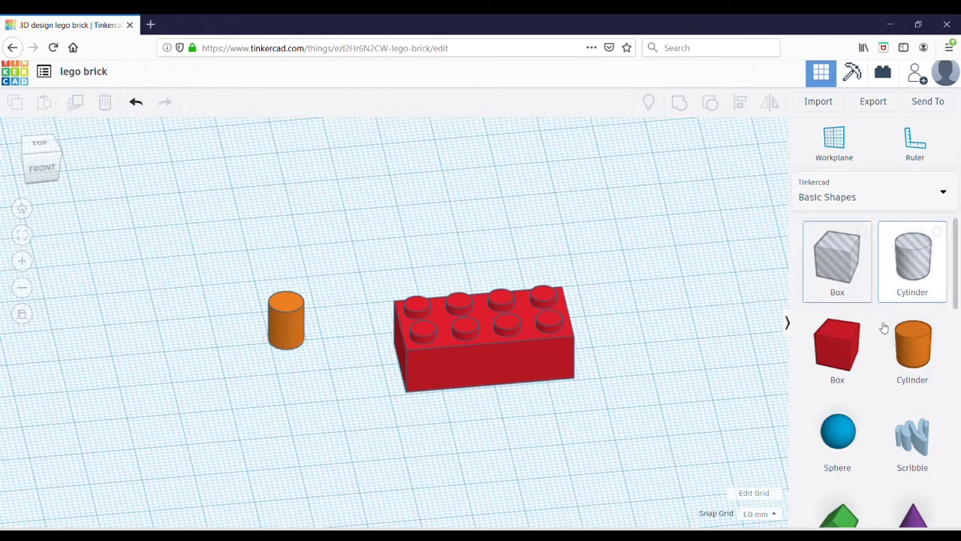
- Add a hole cylinder beside the orange cylinder and set its base to 4.8 by 4.8 mm
drag(912, 259, 189, 324)
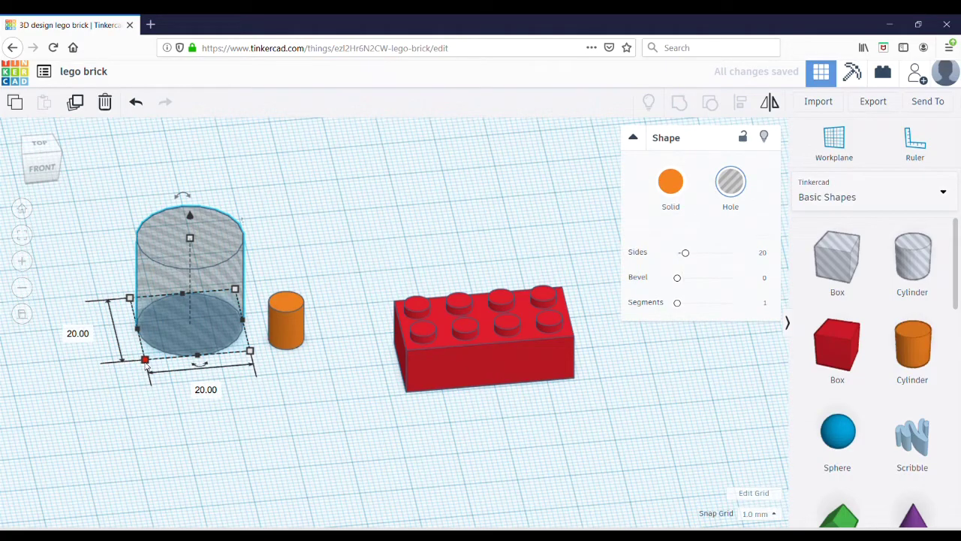
click(203, 389)
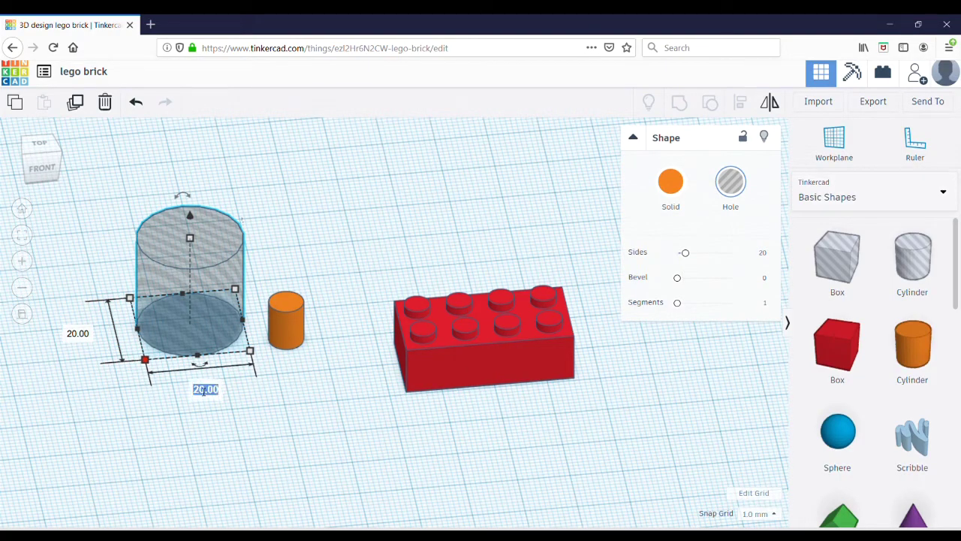
text(4.8)
key(Return)
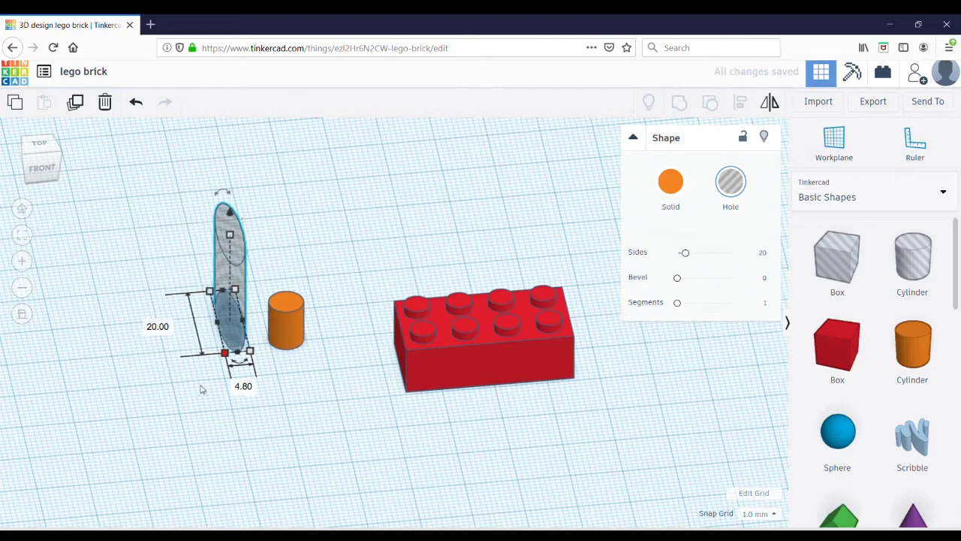
click(159, 327)
text(4.8)
key(Return)
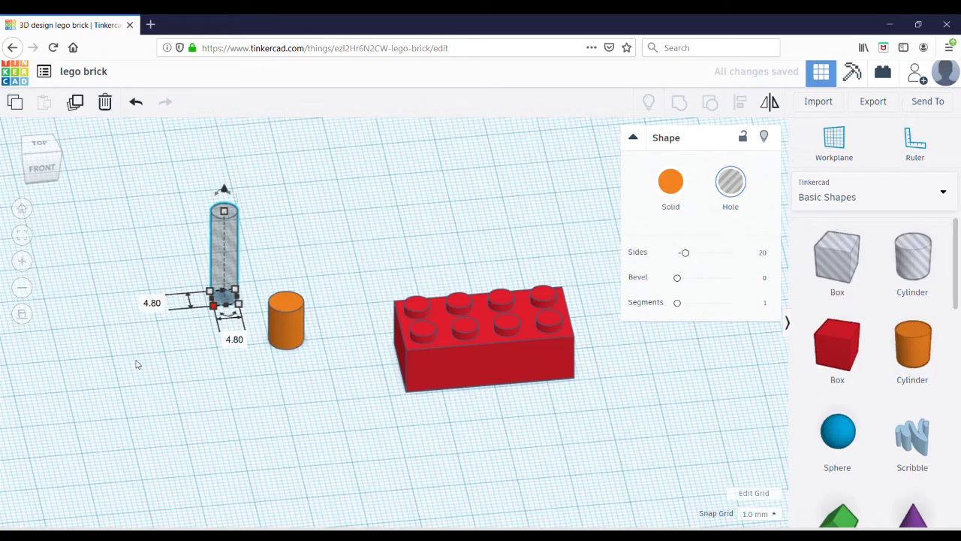
- Set the hole cylinder's height to 8.6 mm
mouse_move(225, 213)
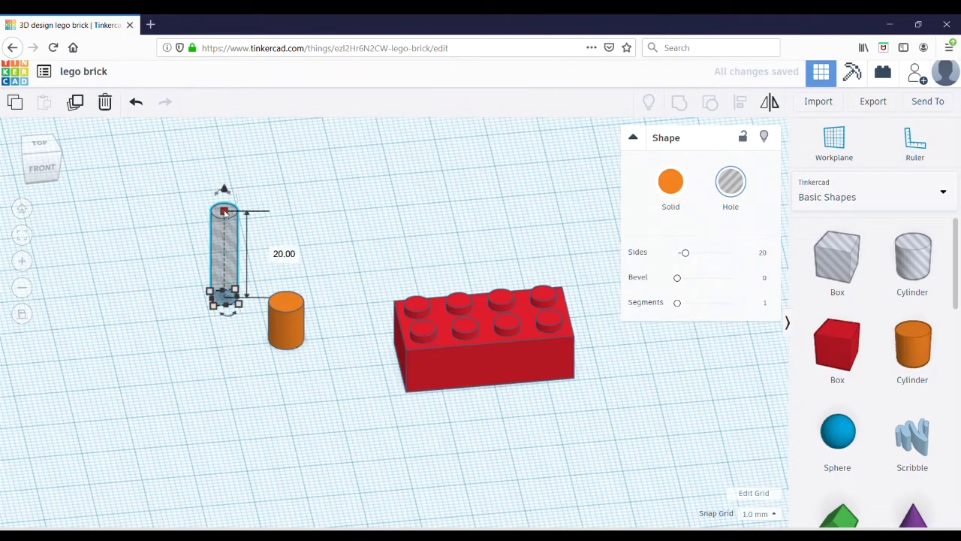
click(285, 253)
text(8)
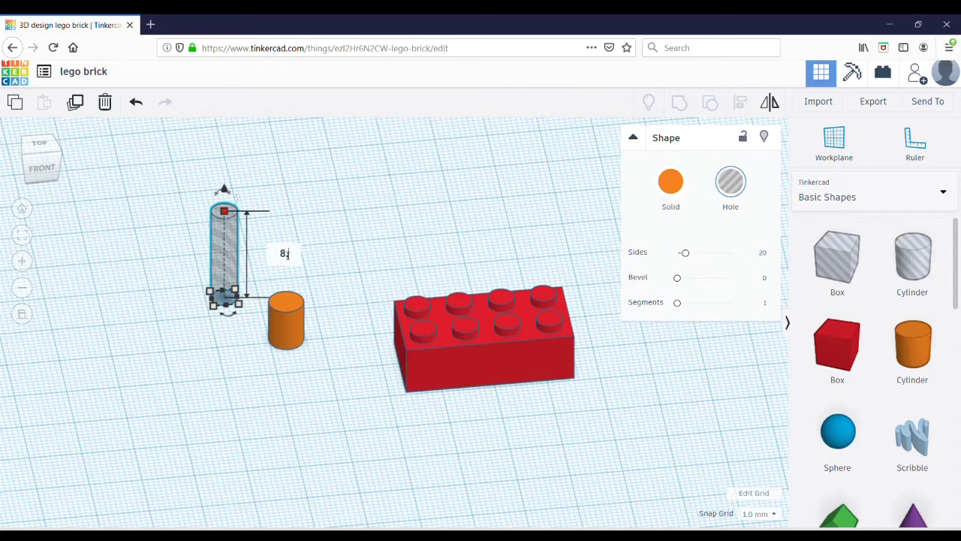
text(.6)
key(Return)
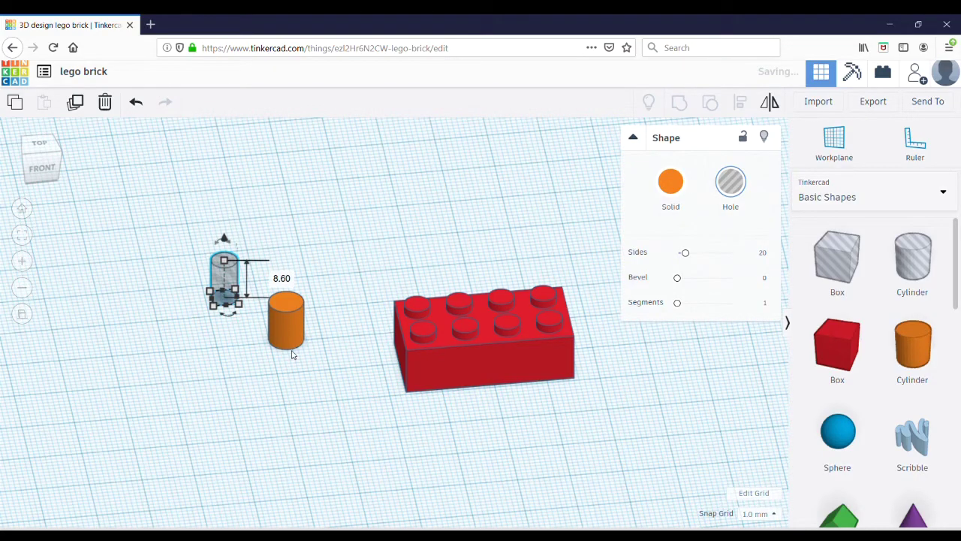
click(142, 316)
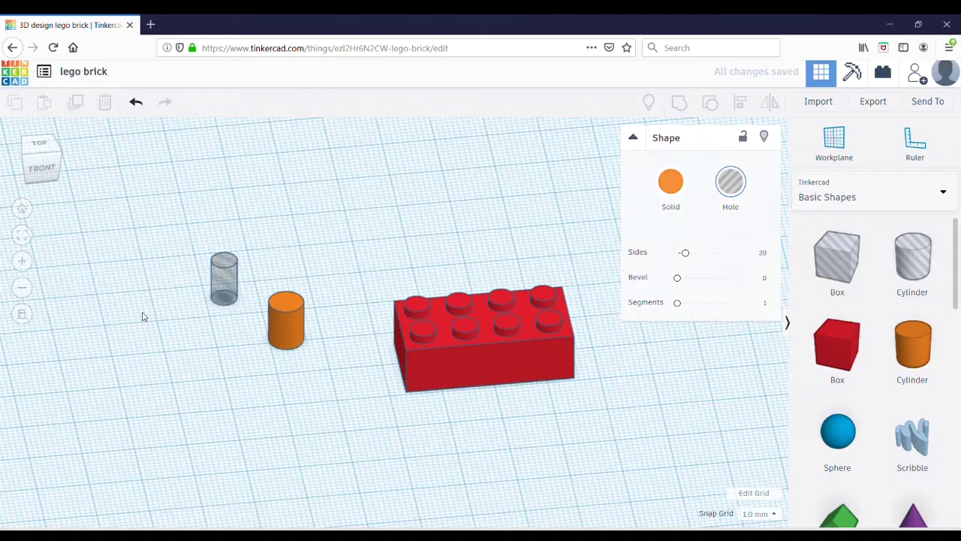
- Move the hole cylinder beside the orange cylinder and align the two on their centres in both horizontal directions
drag(219, 279, 216, 324)
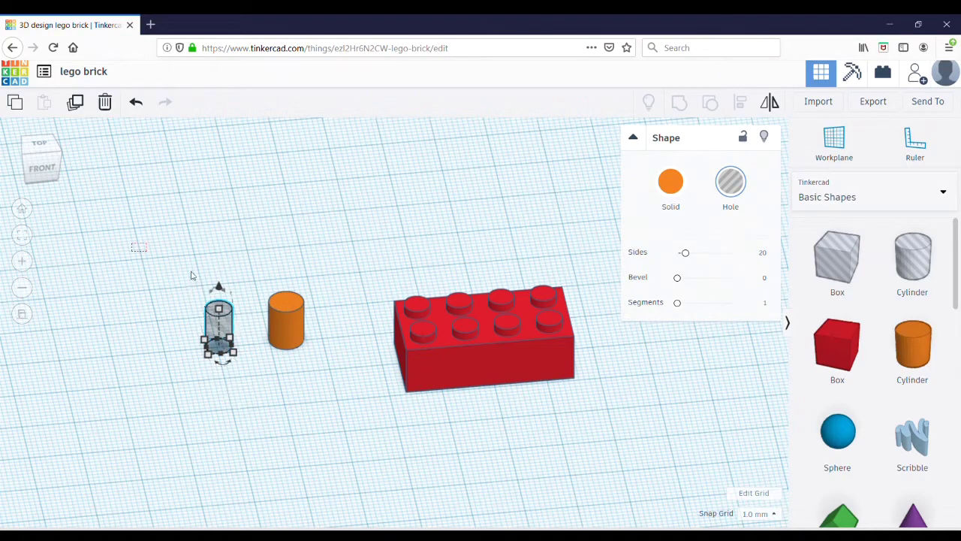
drag(131, 242, 340, 395)
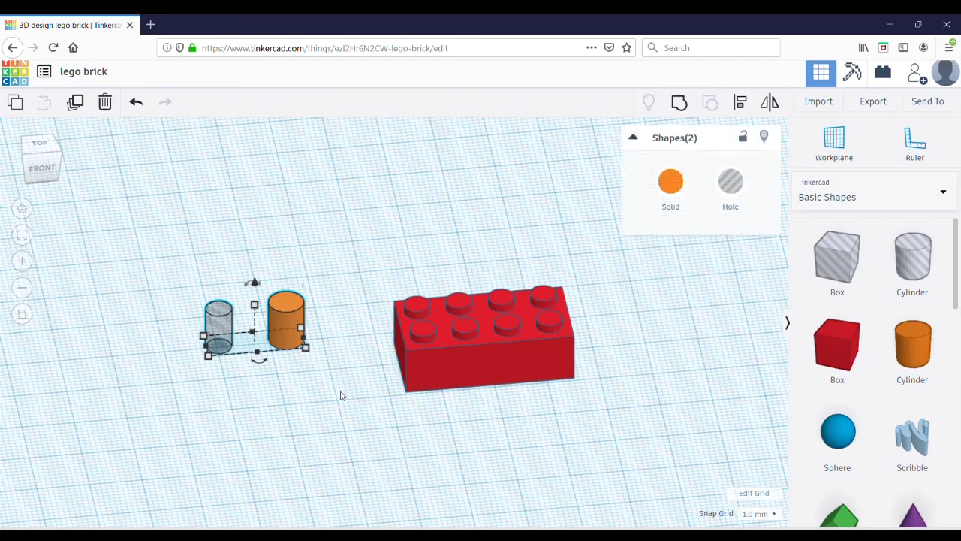
click(742, 109)
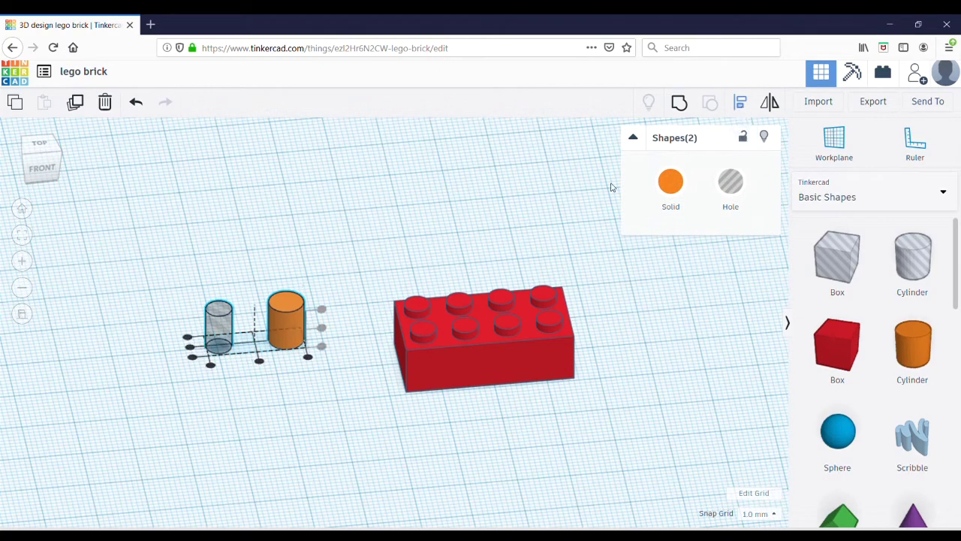
click(259, 361)
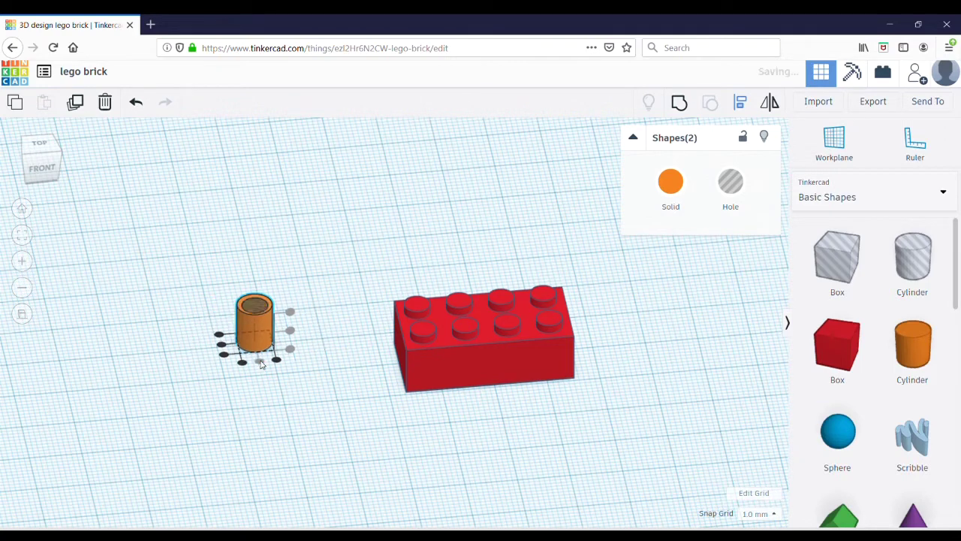
click(221, 345)
click(155, 327)
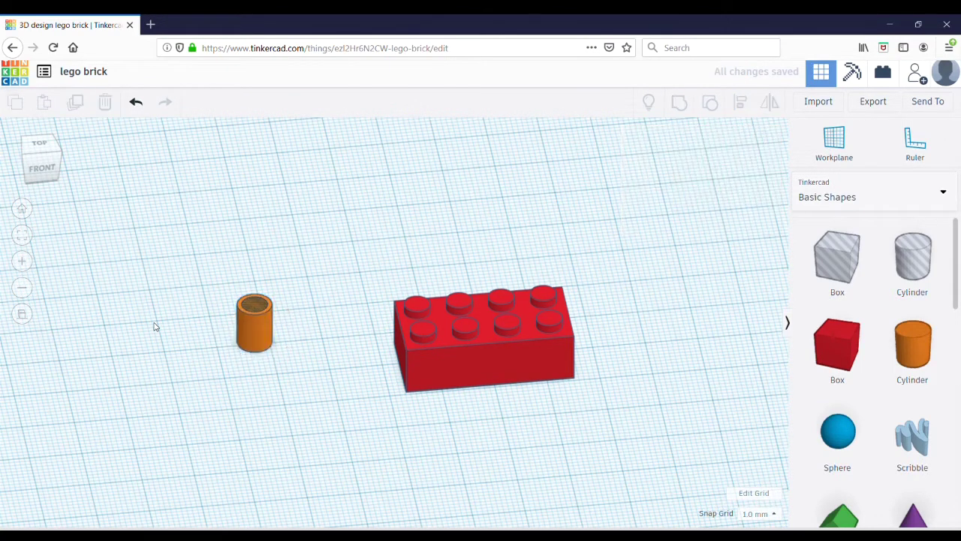
- Group the orange cylinder with the hole cylinder to make a hollow tube
drag(190, 225, 299, 393)
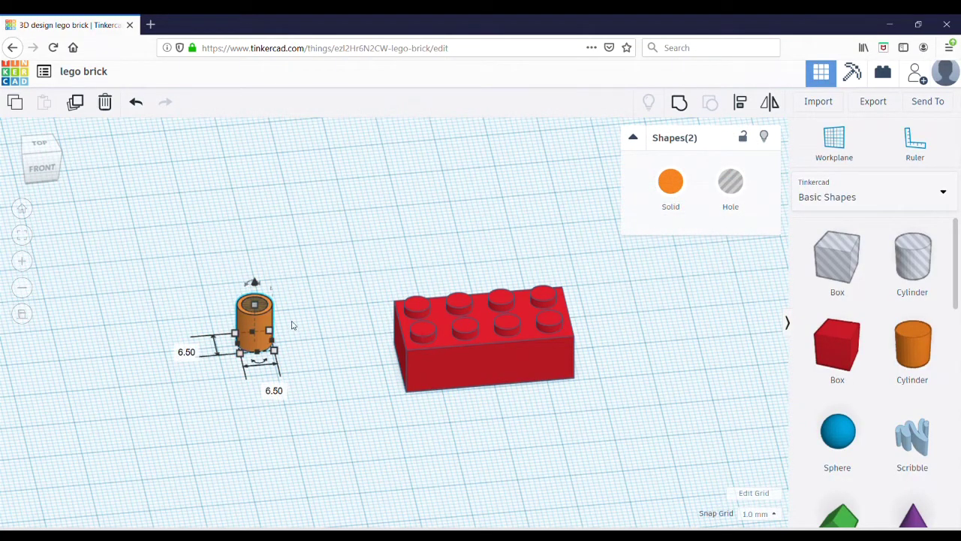
click(678, 102)
drag(356, 307, 338, 367)
right_drag(328, 441, 332, 416)
drag(200, 232, 328, 429)
click(125, 311)
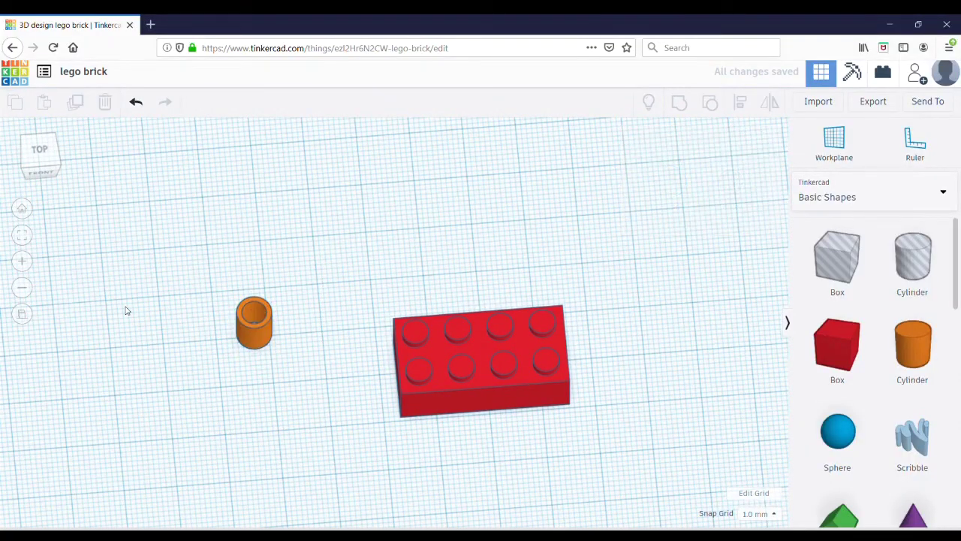
- Duplicate the tube and place the copy 8 mm from the original, parallel to the brick's short side
drag(125, 311, 123, 355)
right_drag(122, 356, 493, 166)
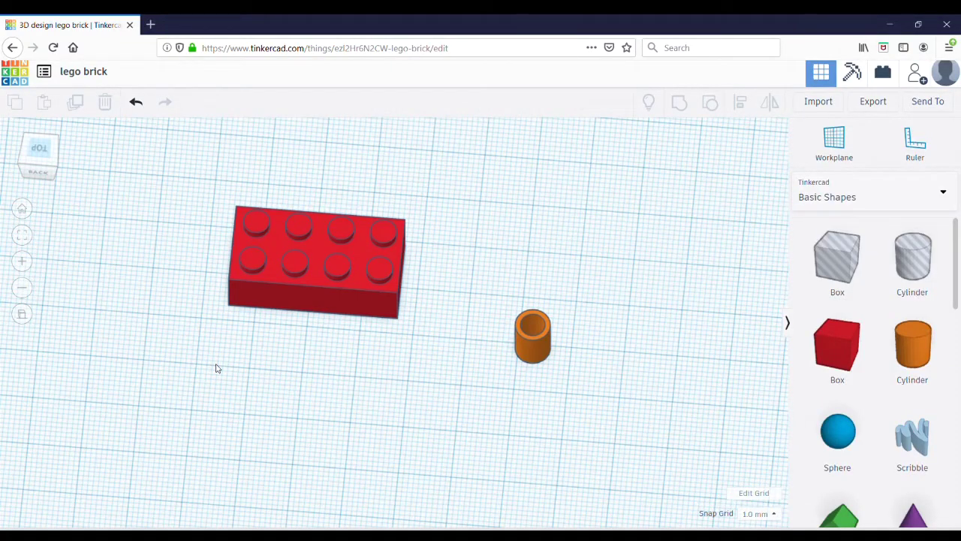
click(43, 151)
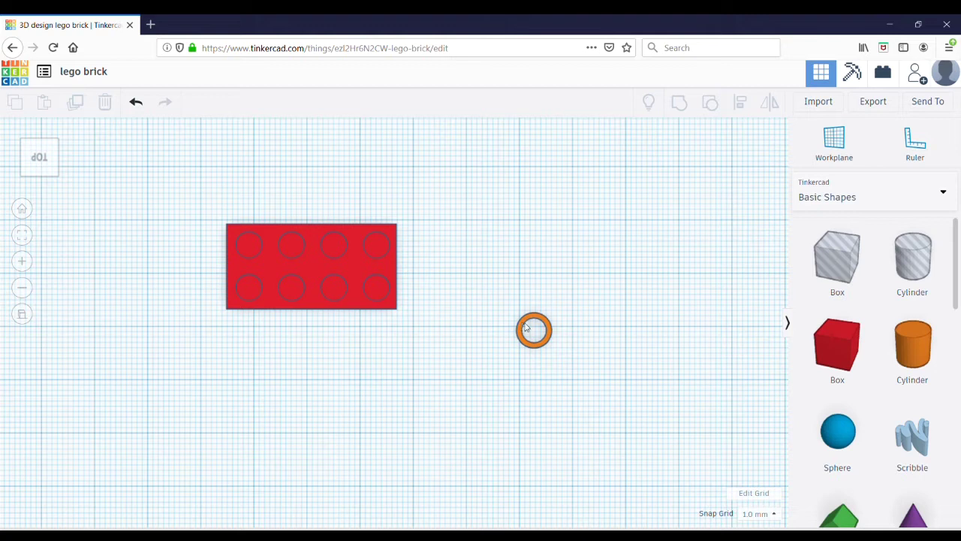
click(526, 323)
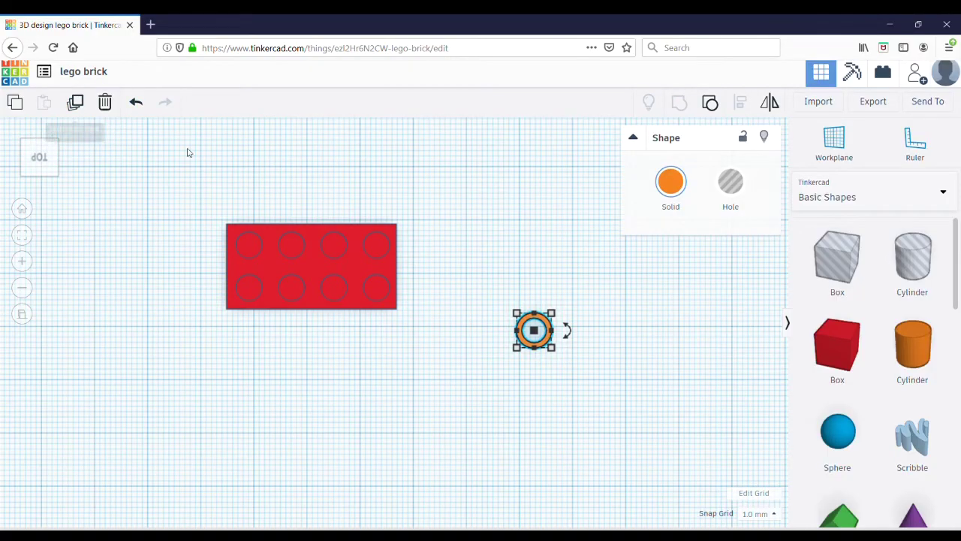
click(76, 113)
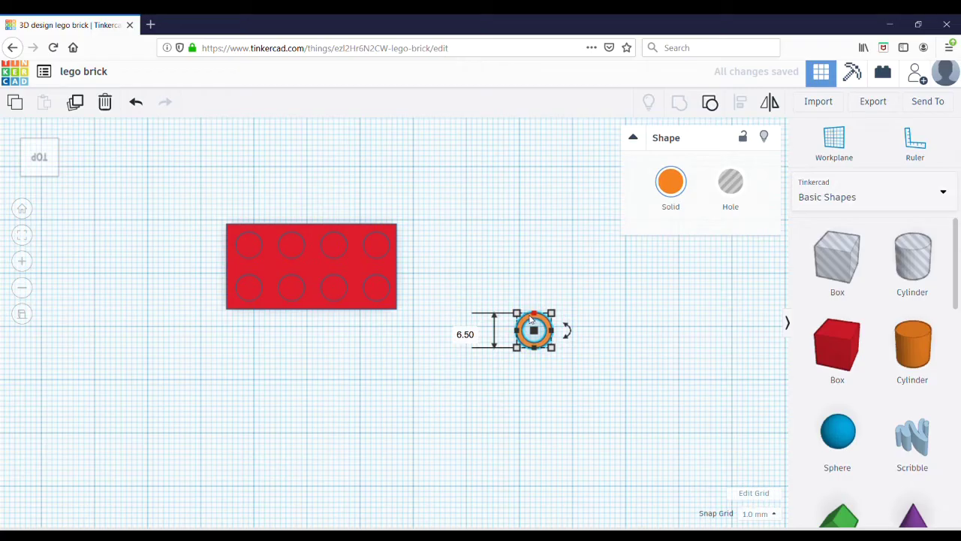
drag(531, 319, 529, 267)
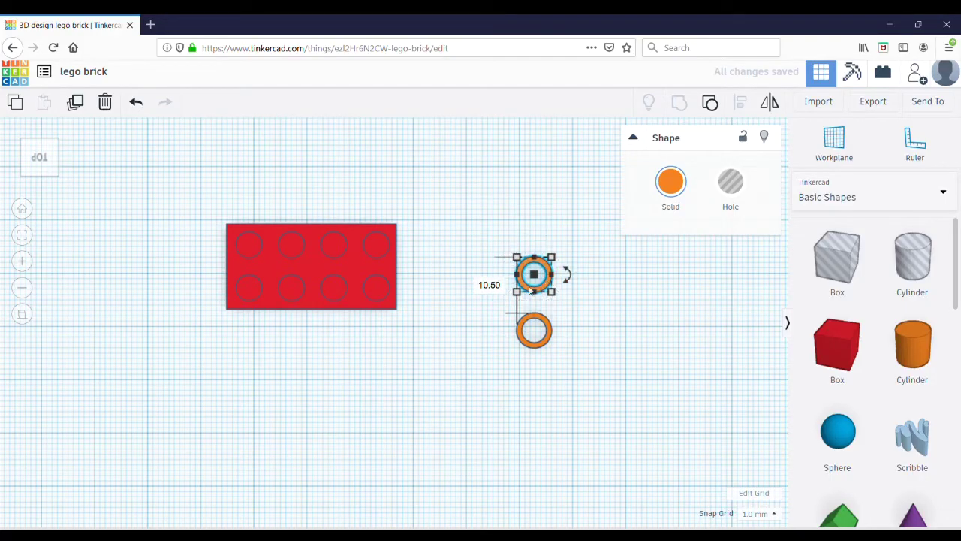
key(ctrl+z)
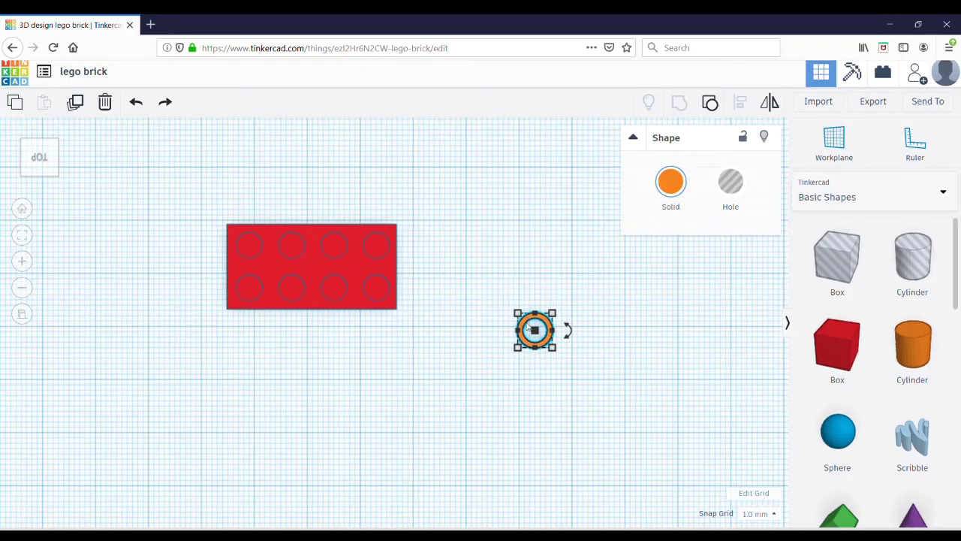
scroll(528, 327, up, 3)
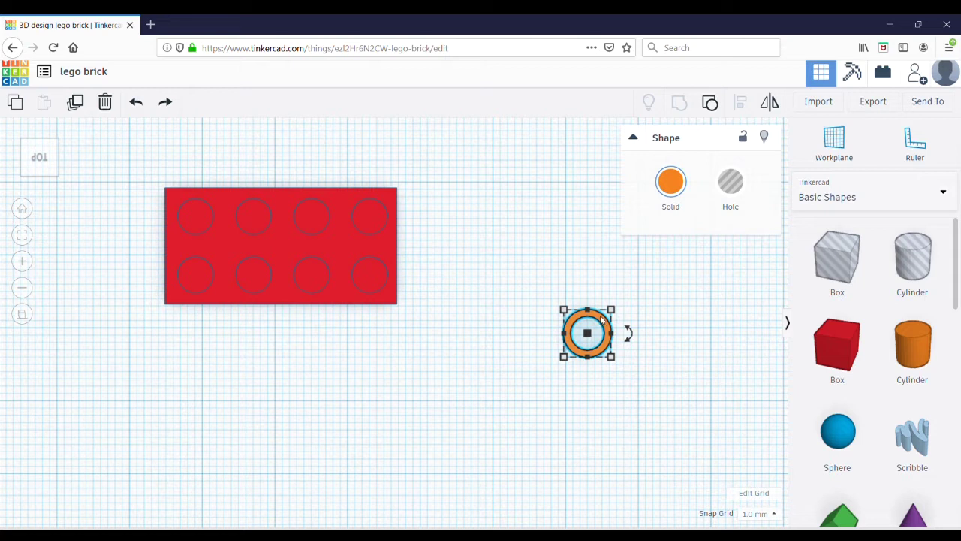
drag(601, 321, 588, 248)
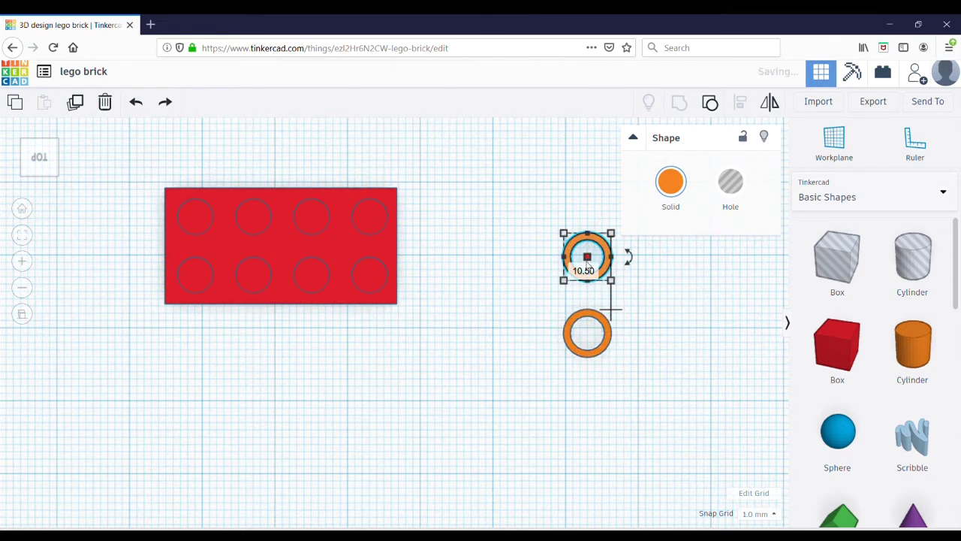
click(589, 272)
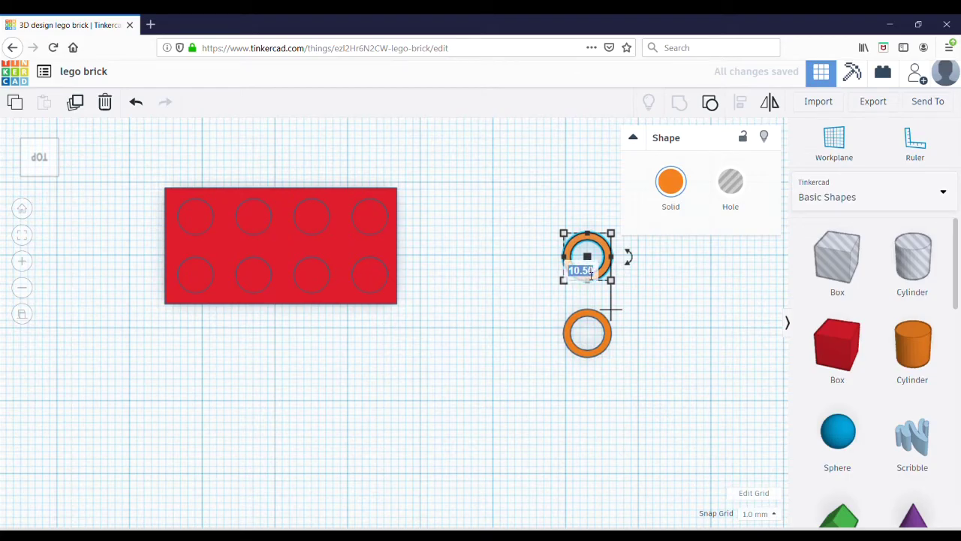
text(8)
key(Return)
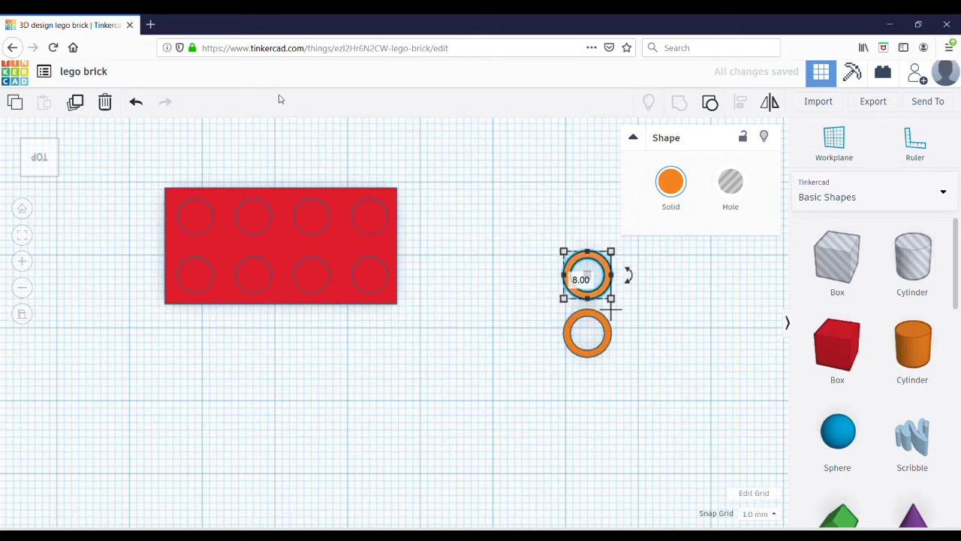
- Duplicate the second tube and place the copy in line to make an evenly spaced row of three tubes
click(75, 103)
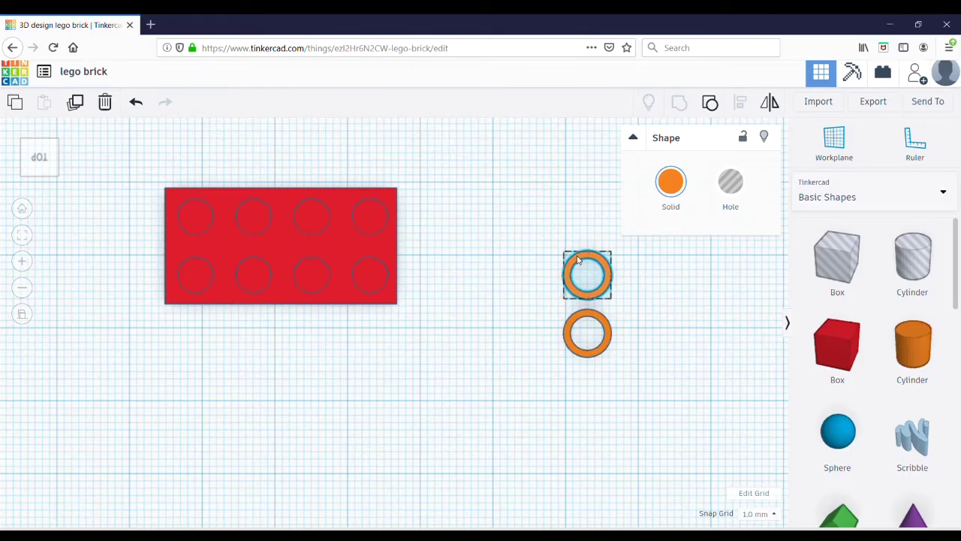
mouse_move(578, 260)
middle_down()
mouse_move(577, 242)
mouse_move(576, 260)
middle_up()
drag(576, 260, 580, 216)
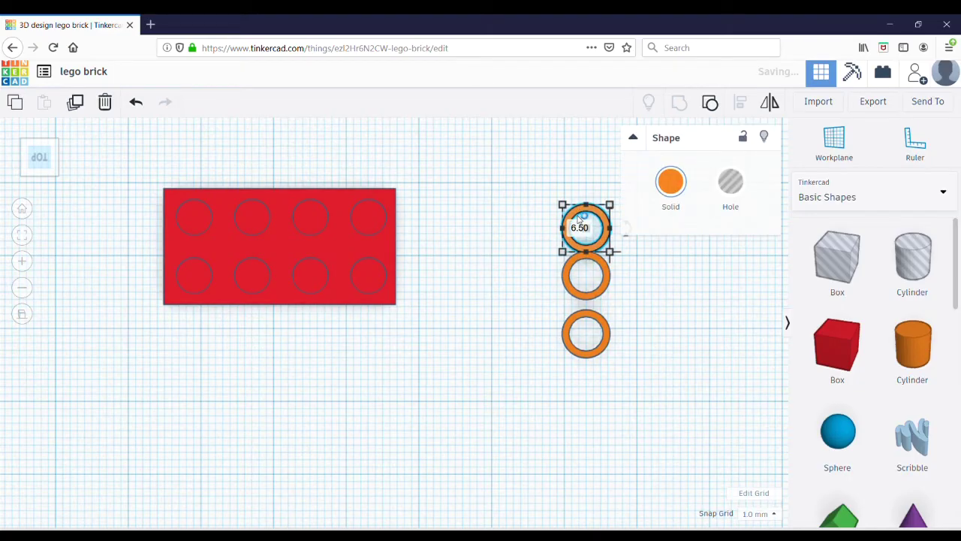
click(580, 230)
click(223, 353)
key(f)
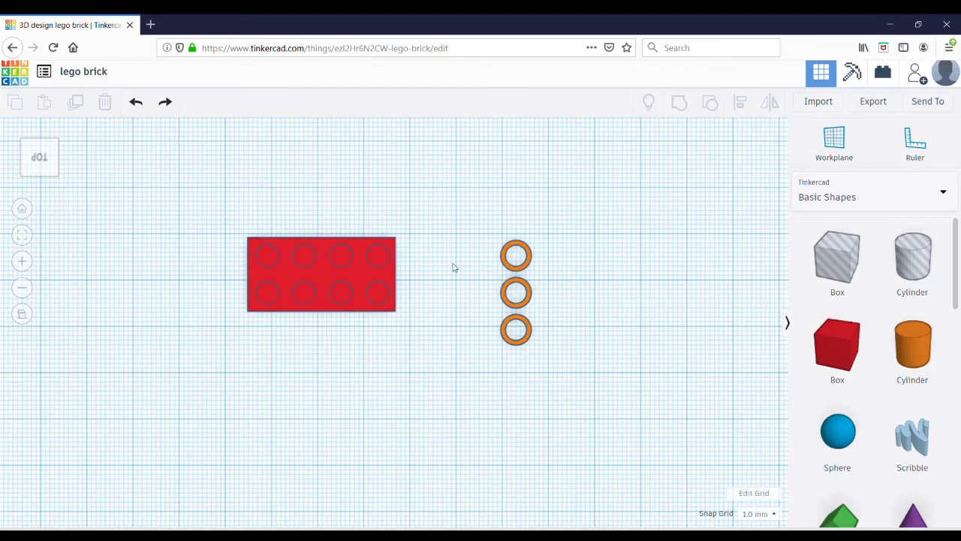
- Select the whole row of tubes and group it into one object
drag(492, 180, 545, 384)
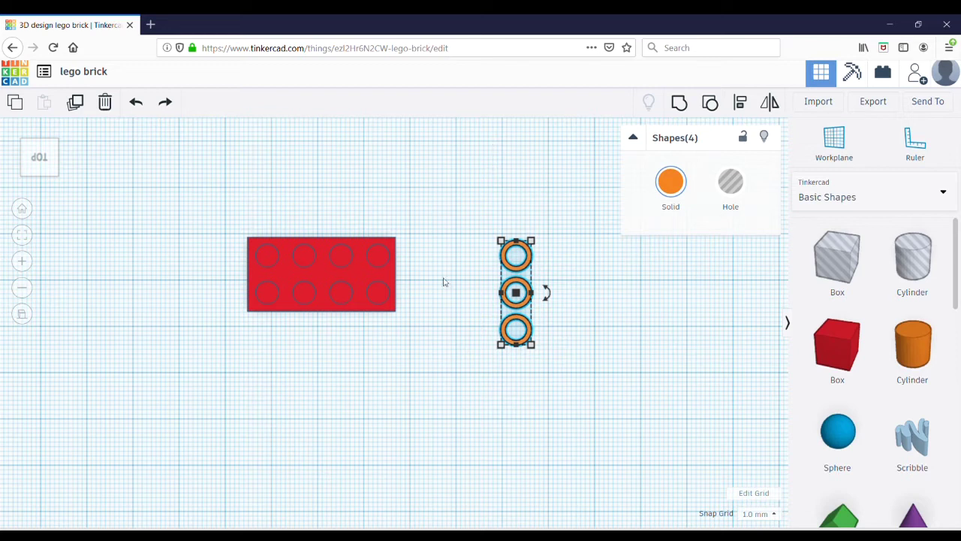
drag(461, 159, 620, 432)
click(680, 108)
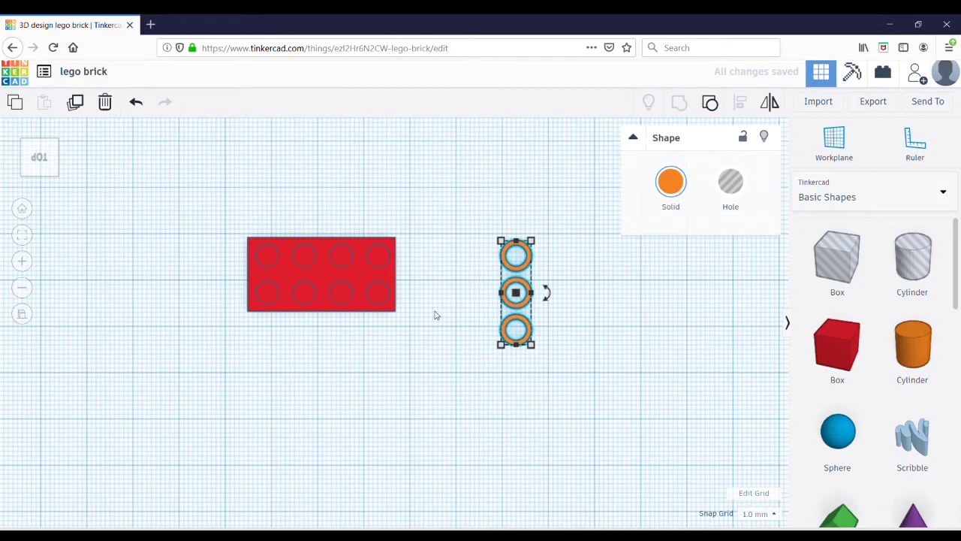
- Rotate the red brick 90° on the workplane so its long side runs parallel to the row of tubes
click(323, 275)
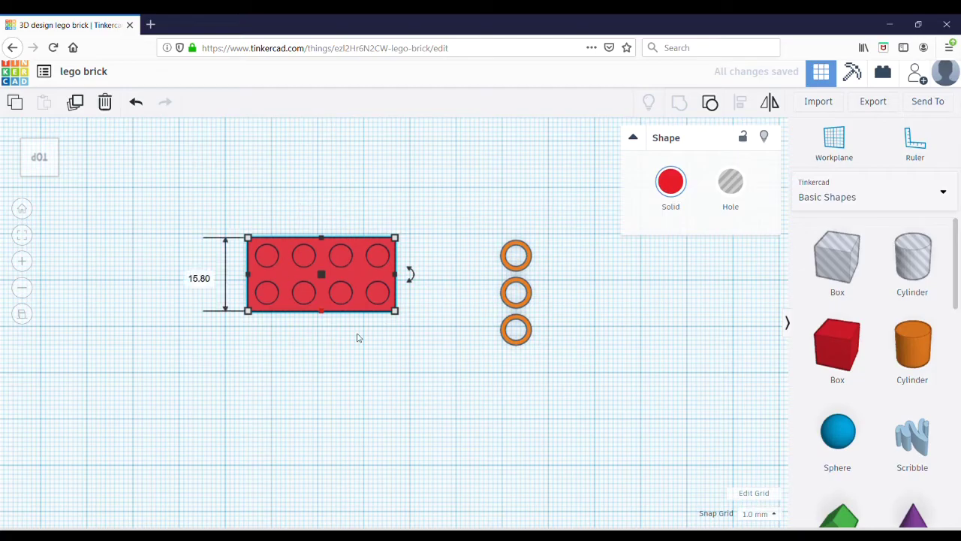
mouse_move(415, 273)
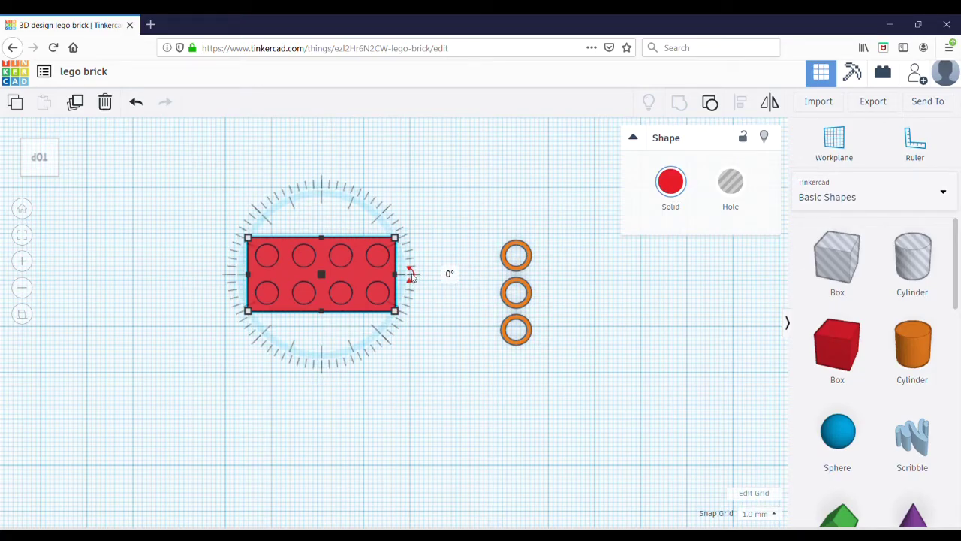
click(458, 276)
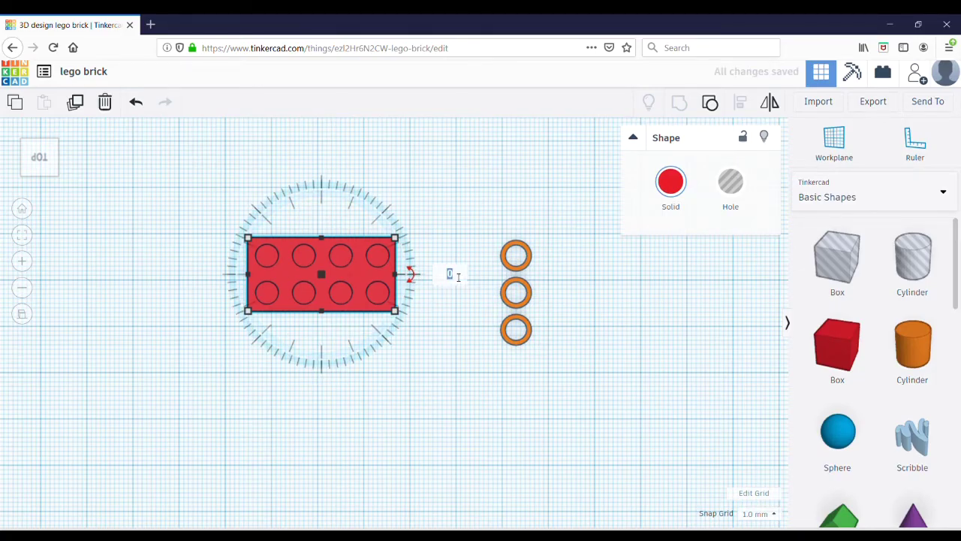
text(90)
key(Return)
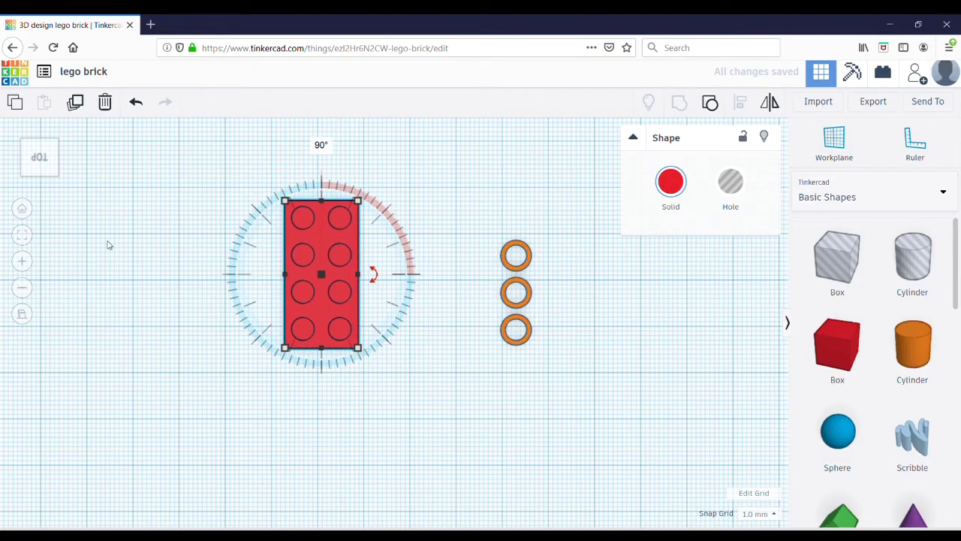
click(124, 268)
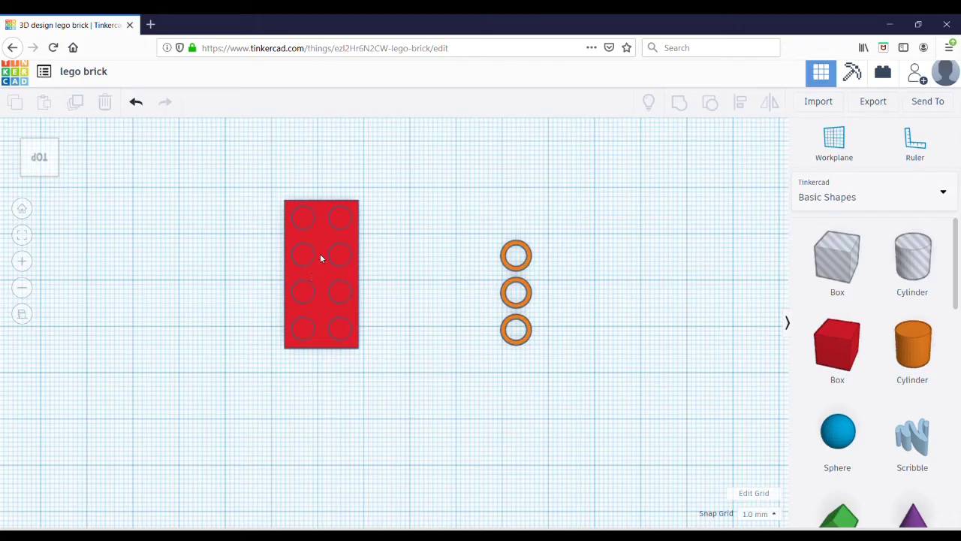
- Align the brick and the tube row on their centres in both horizontal directions
right_drag(558, 339, 542, 325)
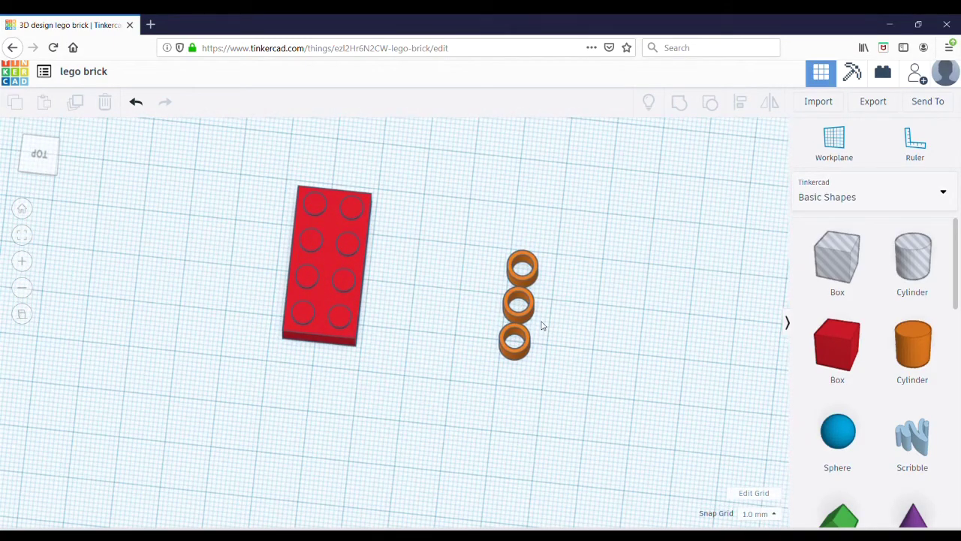
click(38, 154)
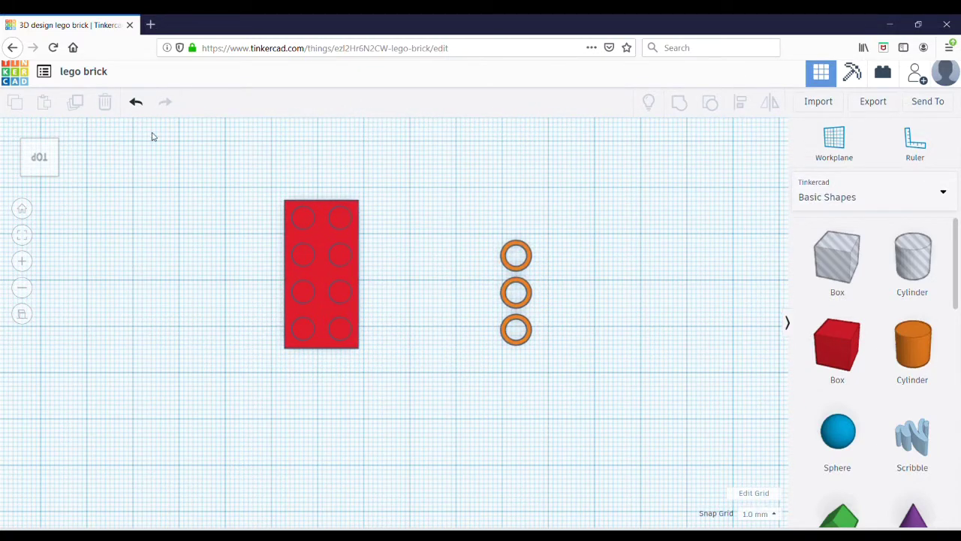
drag(186, 142, 627, 384)
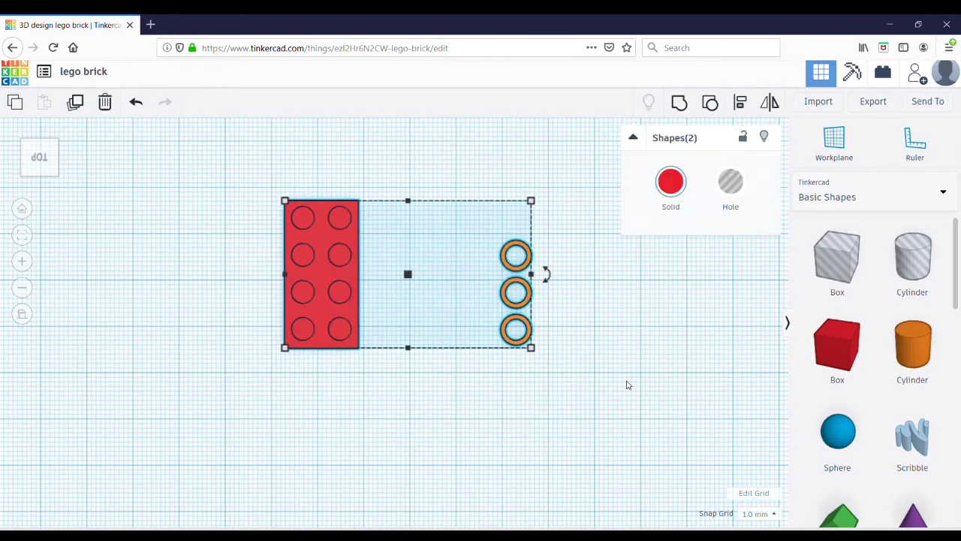
click(744, 107)
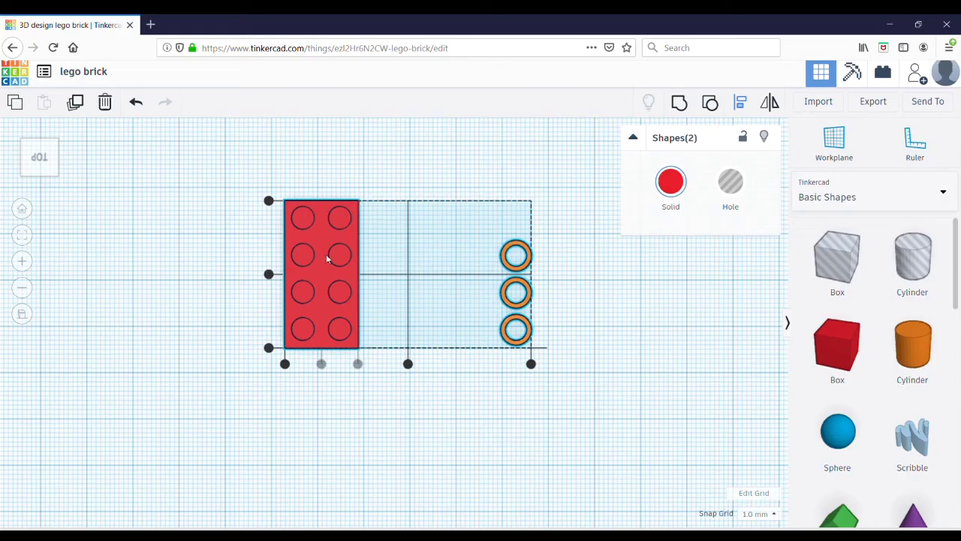
click(269, 274)
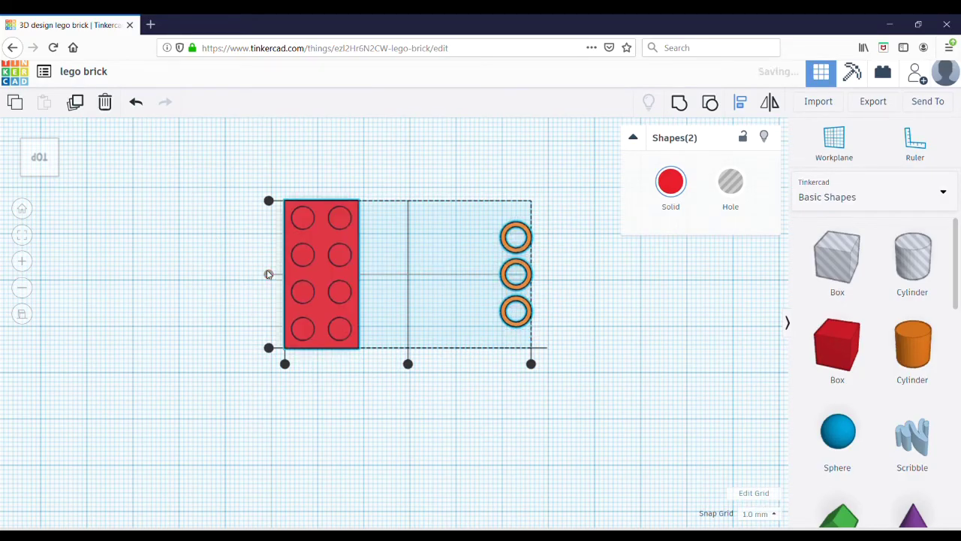
click(408, 365)
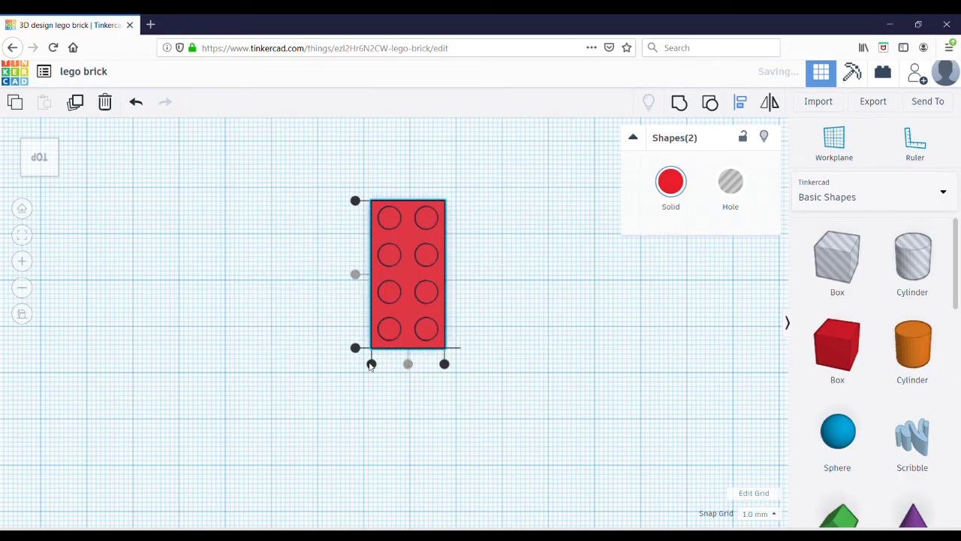
click(216, 298)
- Group the brick and the tubes inside it into one solid object
right_drag(216, 298, 228, 335)
drag(302, 142, 530, 448)
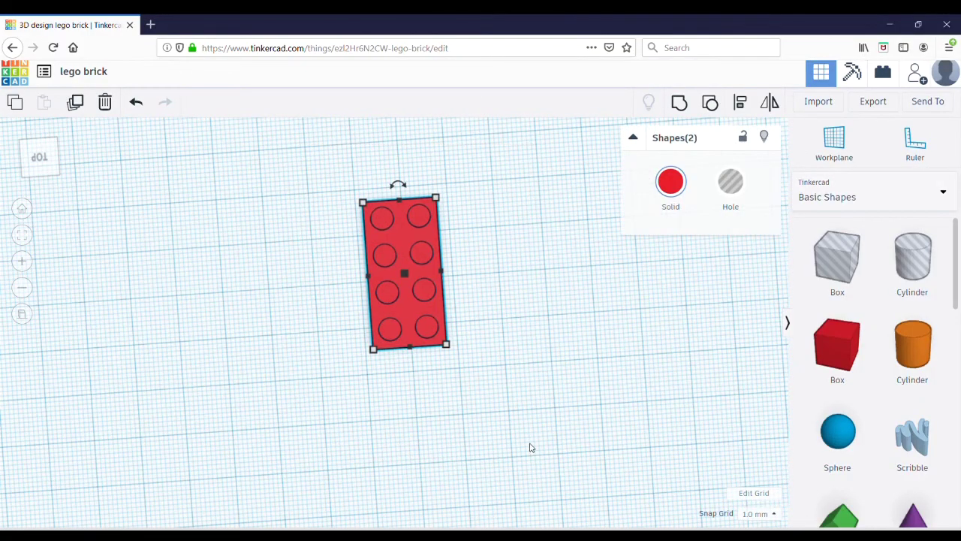
click(680, 105)
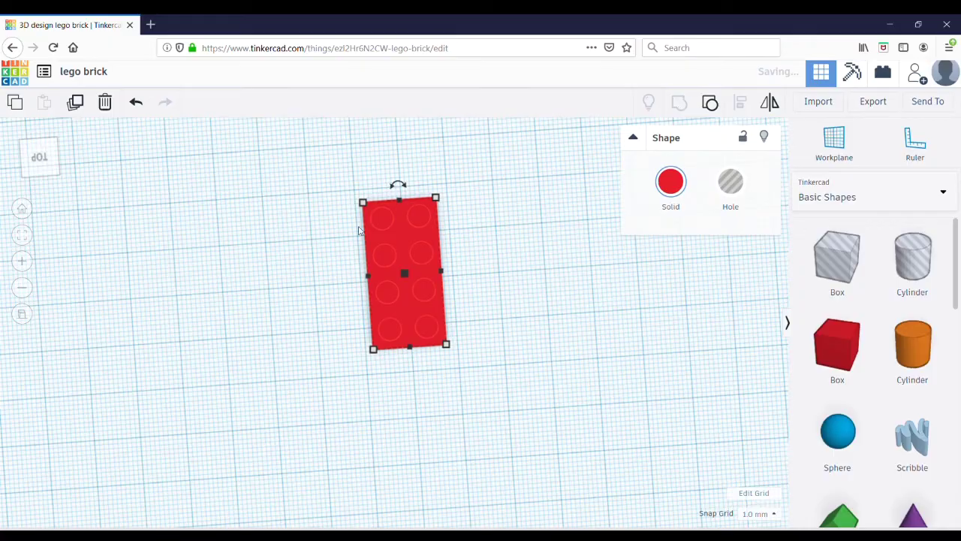
- Export everything in the design as an STL file for 3D printing
right_drag(203, 272, 225, 304)
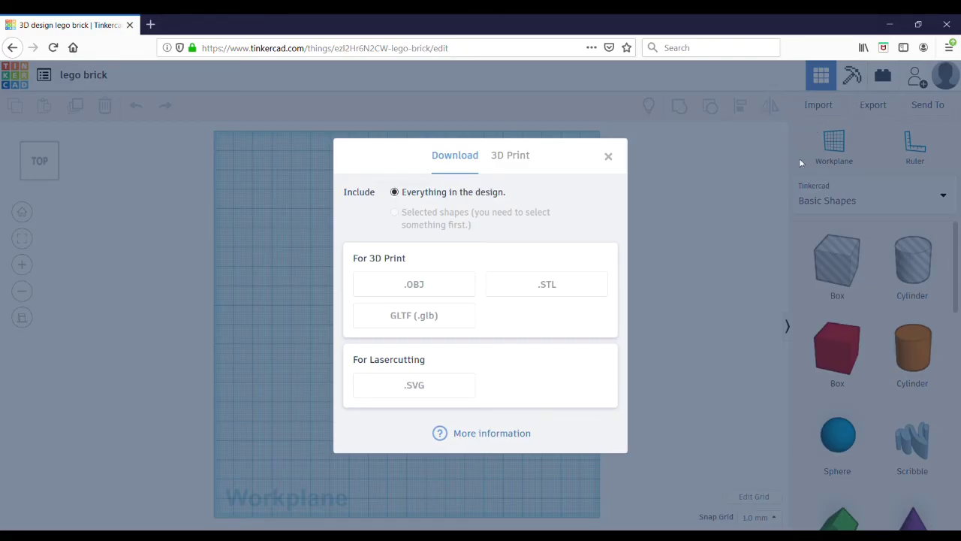
click(421, 290)
click(506, 290)
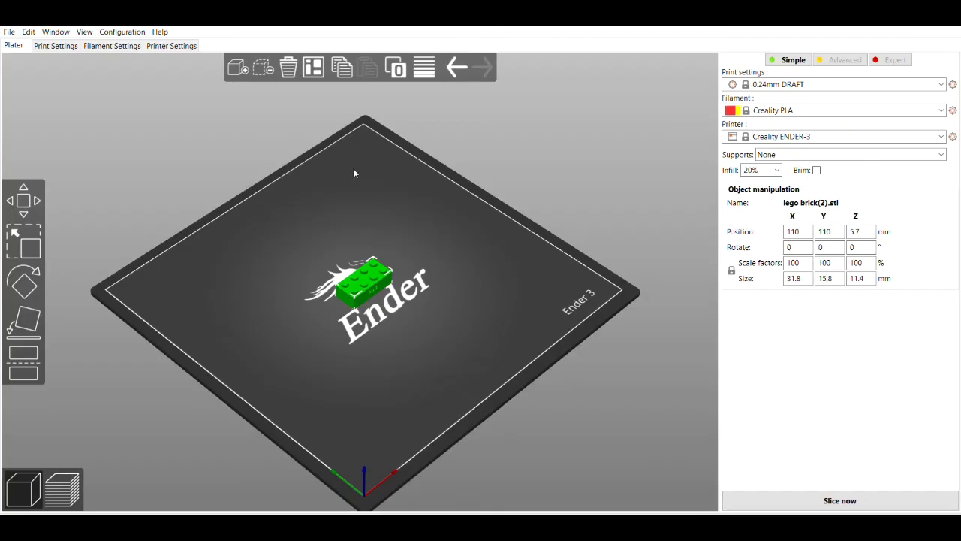
- Switch to the slicer and slice the lego brick(2).stl model on the Ender 3 print bed
mouse_move(395, 324)
mouse_down()
mouse_move(305, 325)
mouse_move(409, 334)
mouse_up()
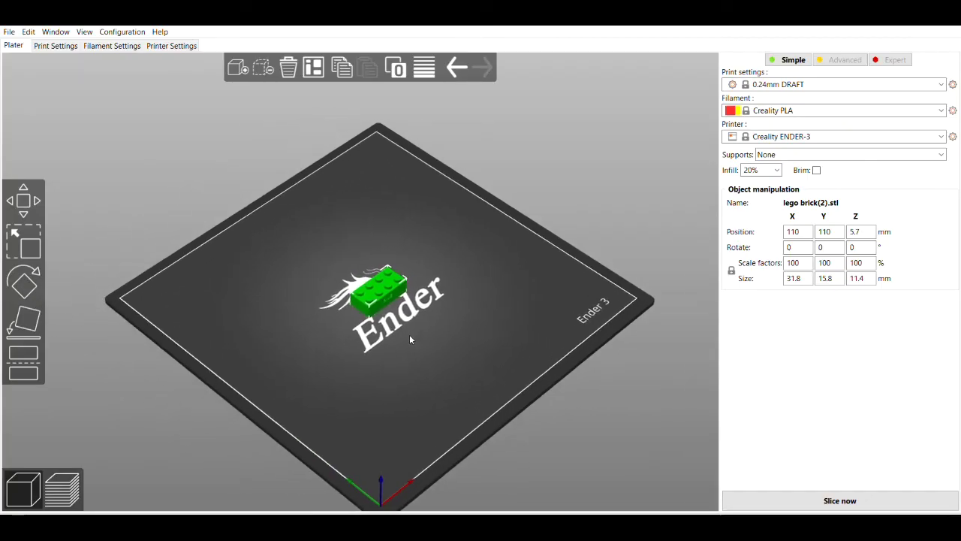
drag(247, 333, 215, 305)
scroll(215, 305, up, 5)
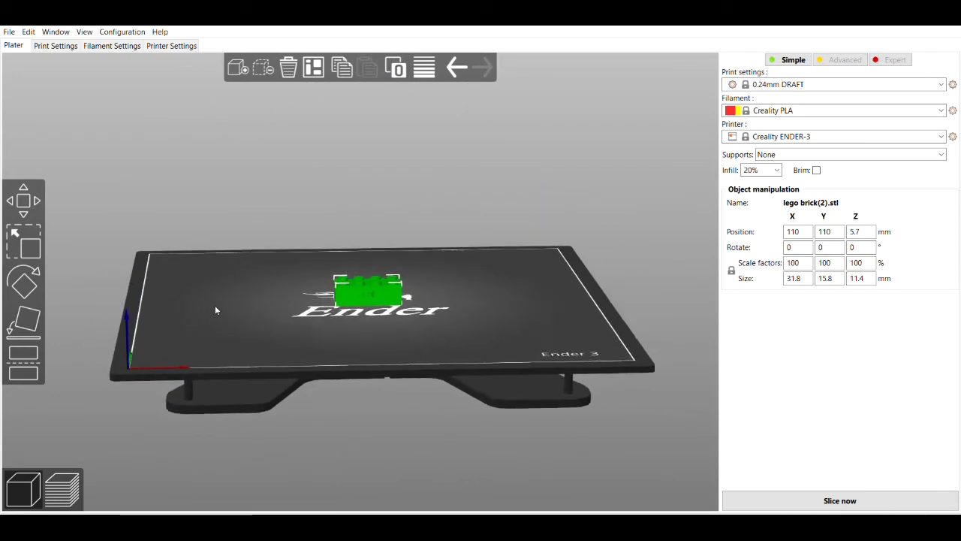
scroll(215, 305, up, 3)
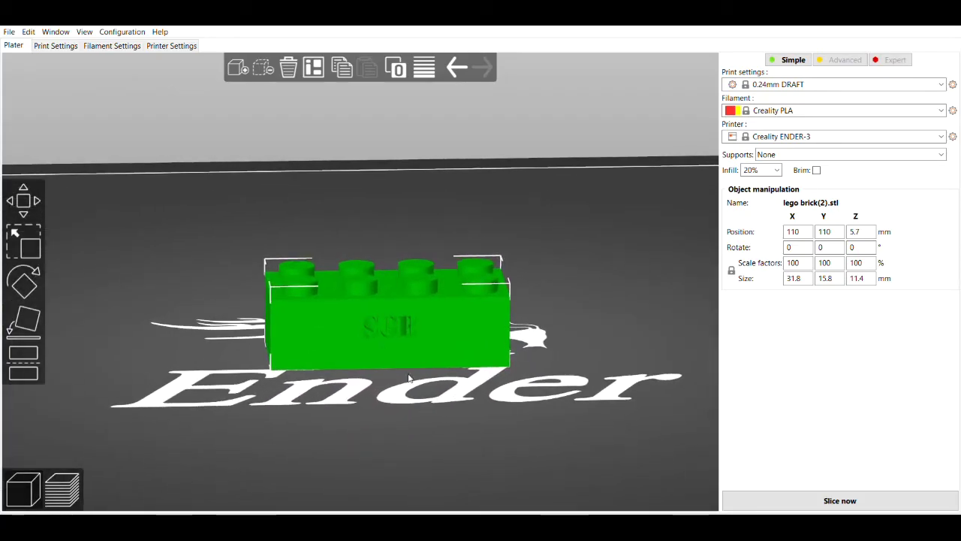
scroll(409, 378, down, 1)
drag(417, 379, 404, 368)
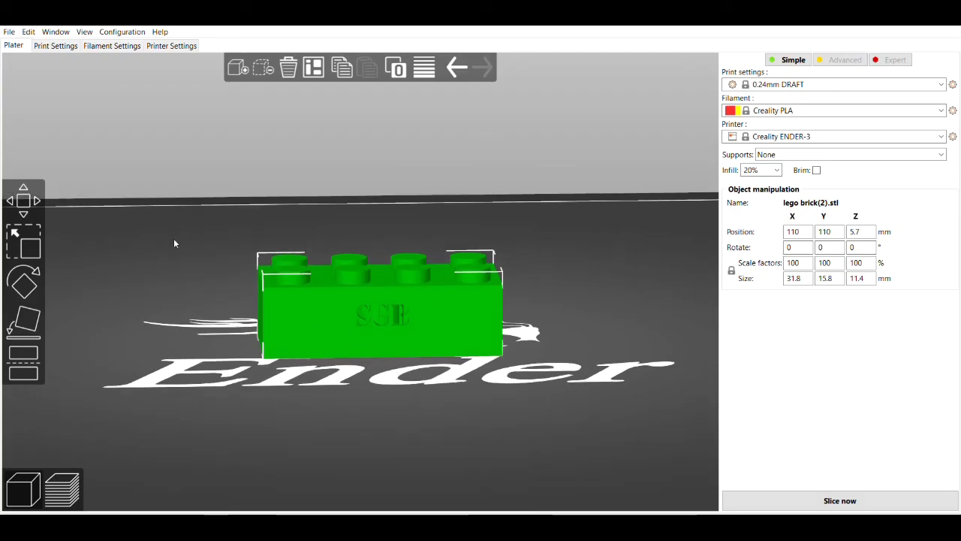
drag(174, 239, 252, 264)
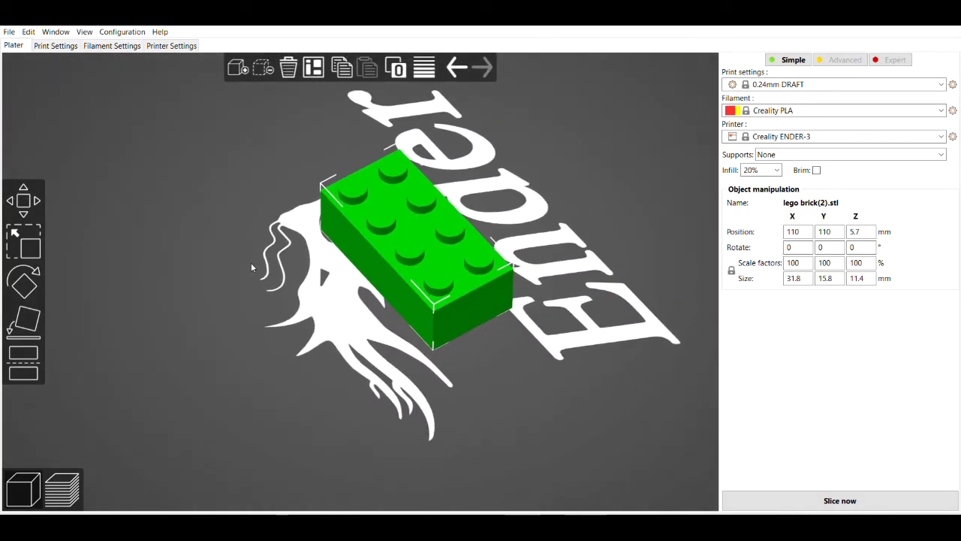
scroll(250, 262, down, 3)
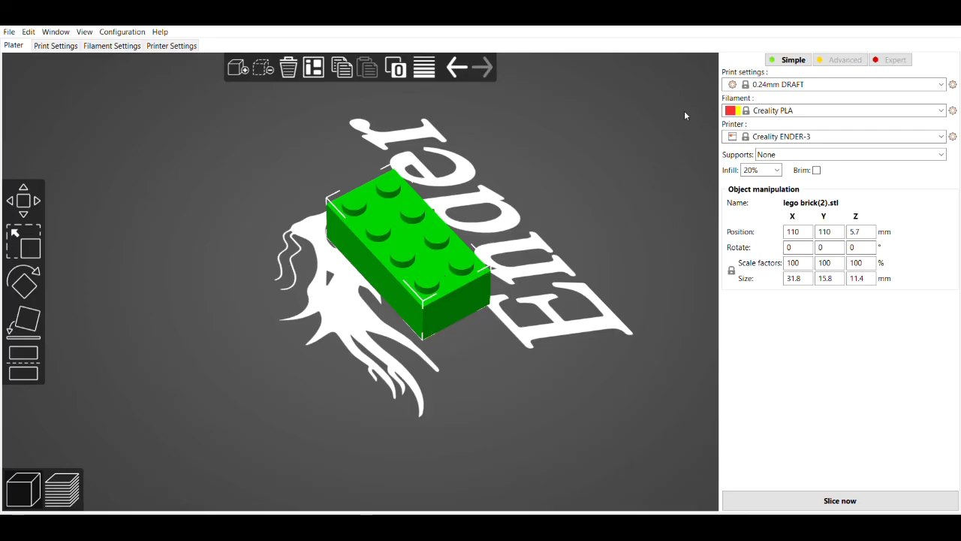
click(783, 497)
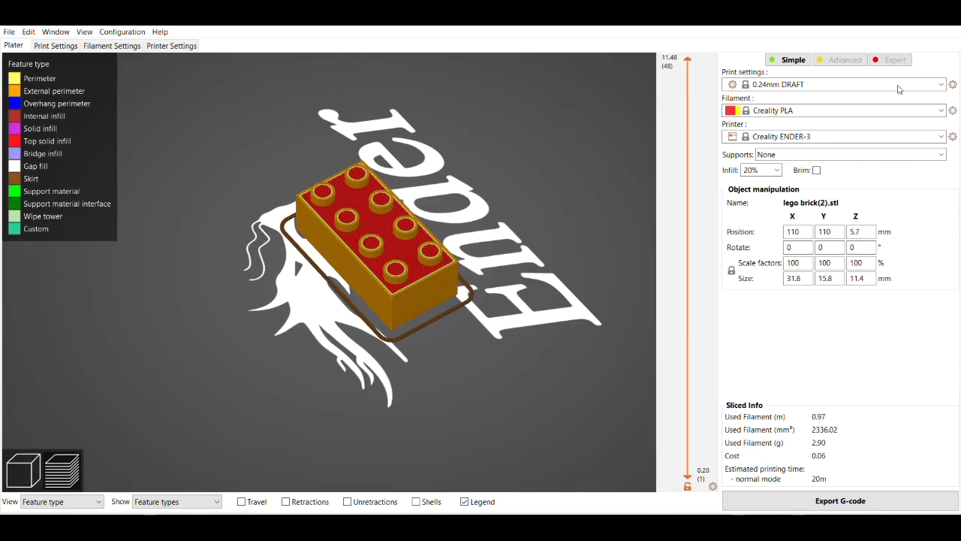
key(1)
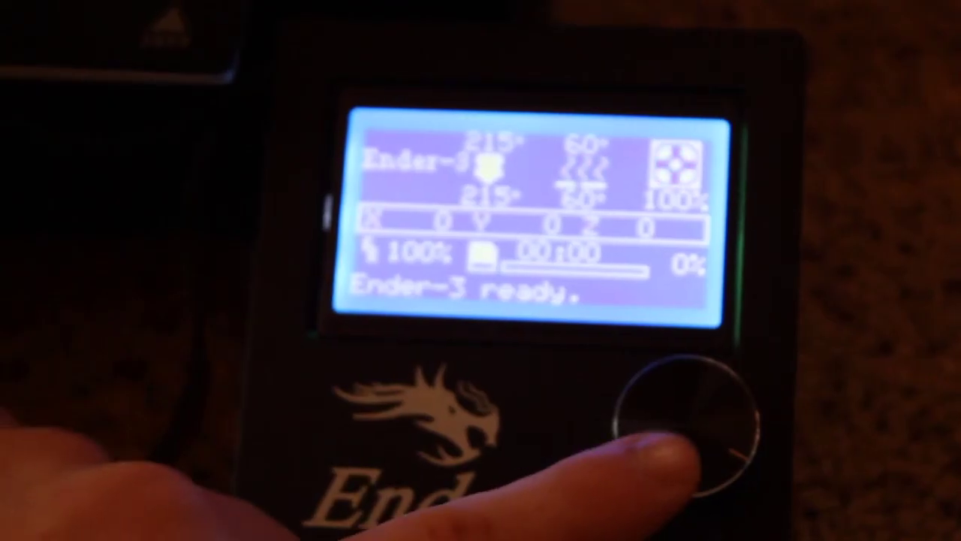
key(Return)
key(Down)
key(Down)
key(Down)
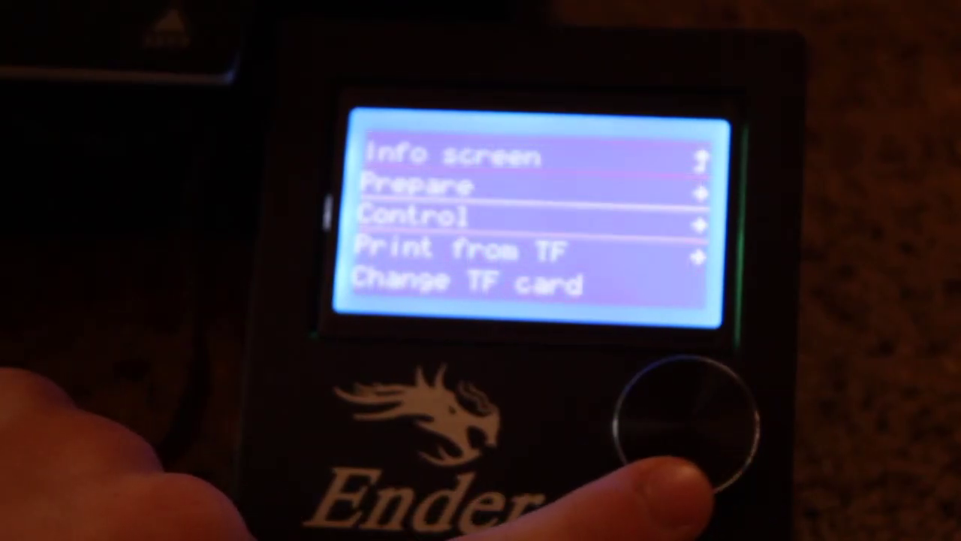
key(Return)
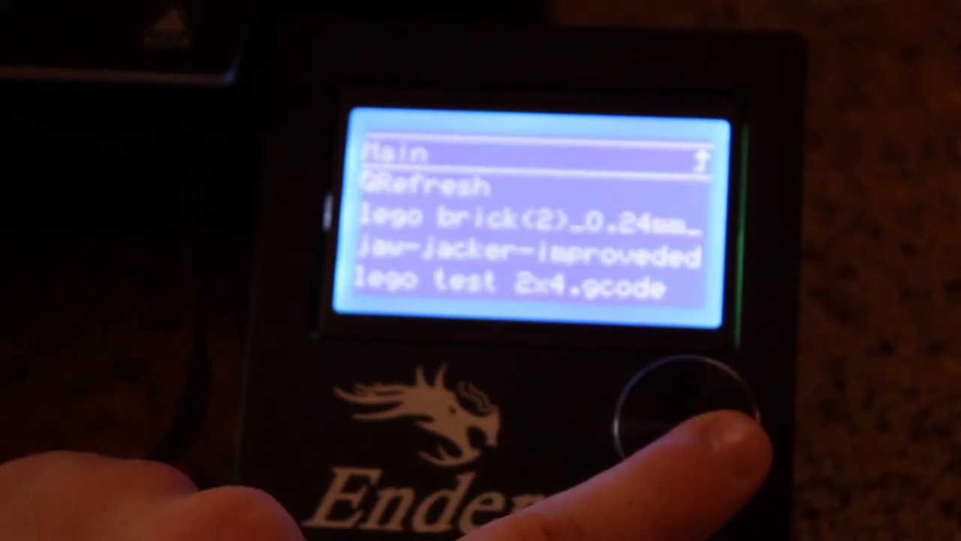
key(Down)
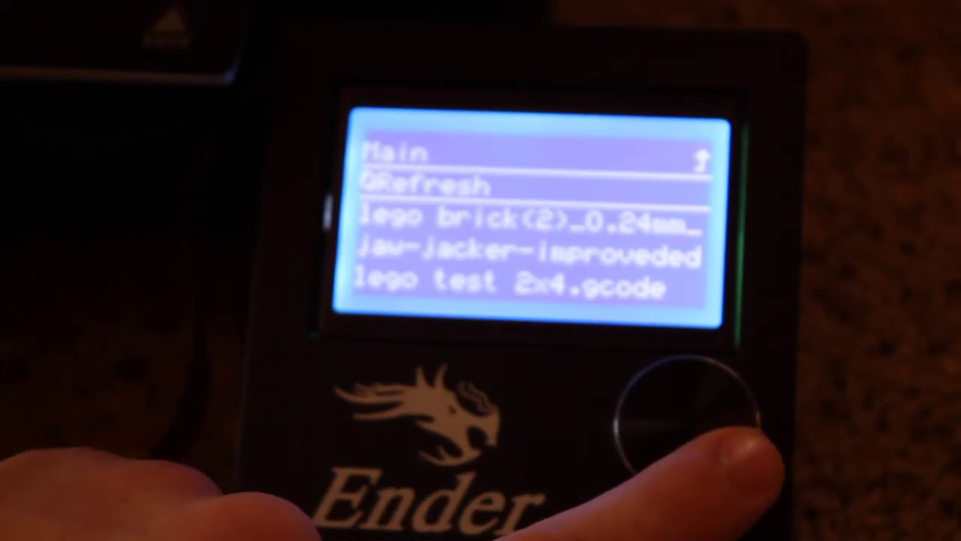
key(Down)
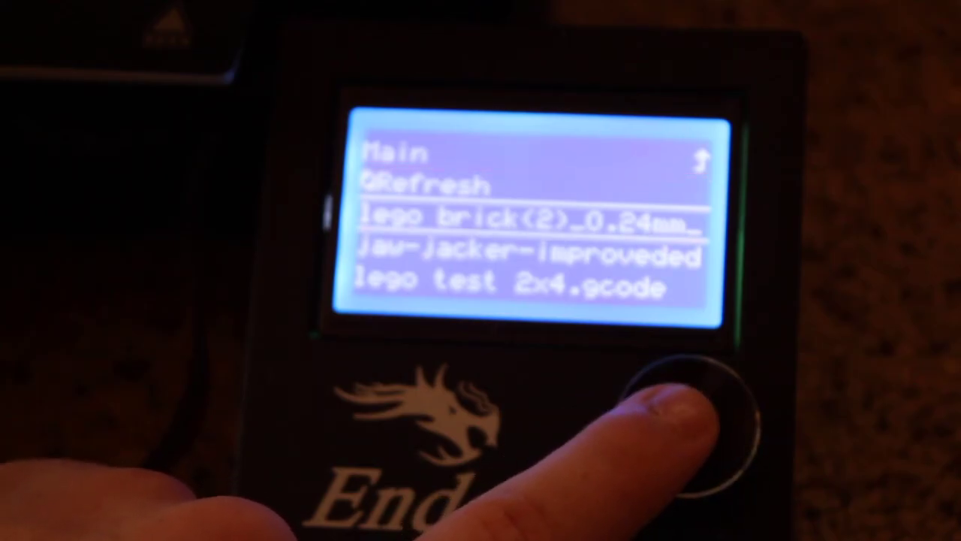